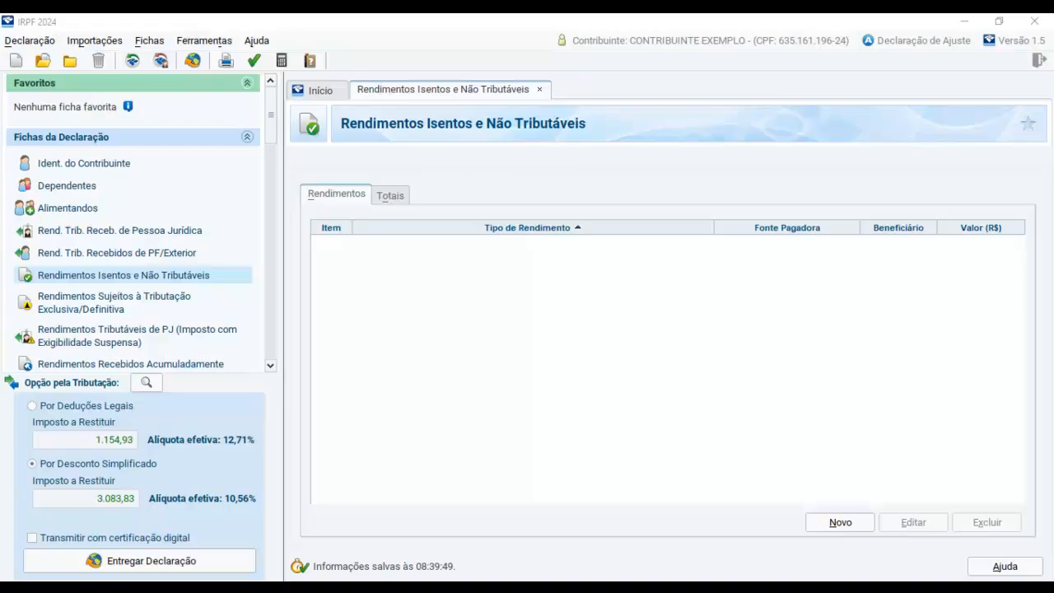
Switch to the modelo-de-informe-de-rendimentos.jpg image and examine its taxable, exempt and exclusively taxed income sections
click(440, 305)
click(463, 586)
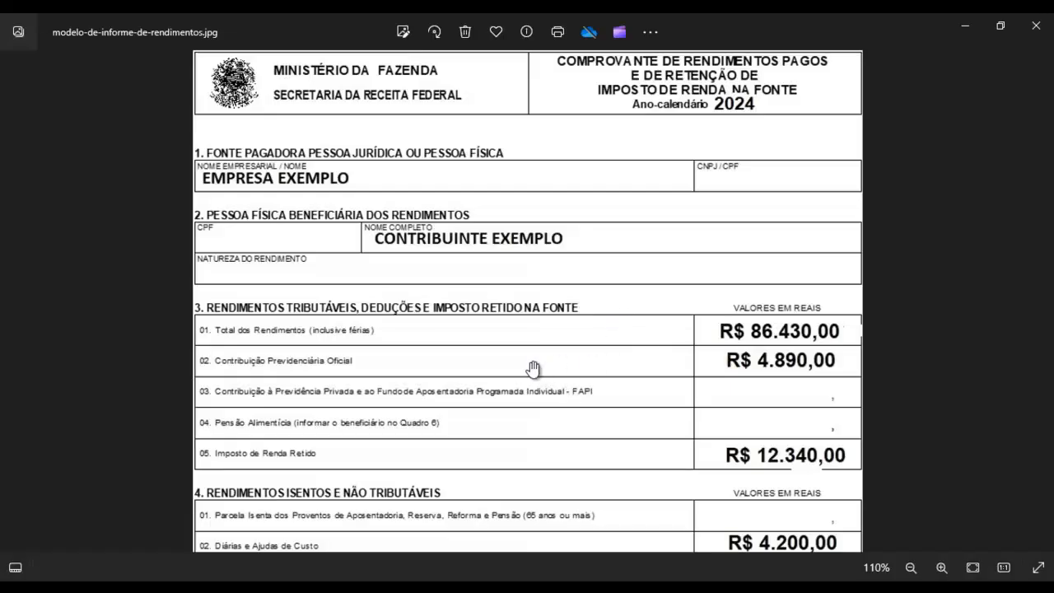
drag(412, 396, 414, 278)
drag(318, 344, 313, 297)
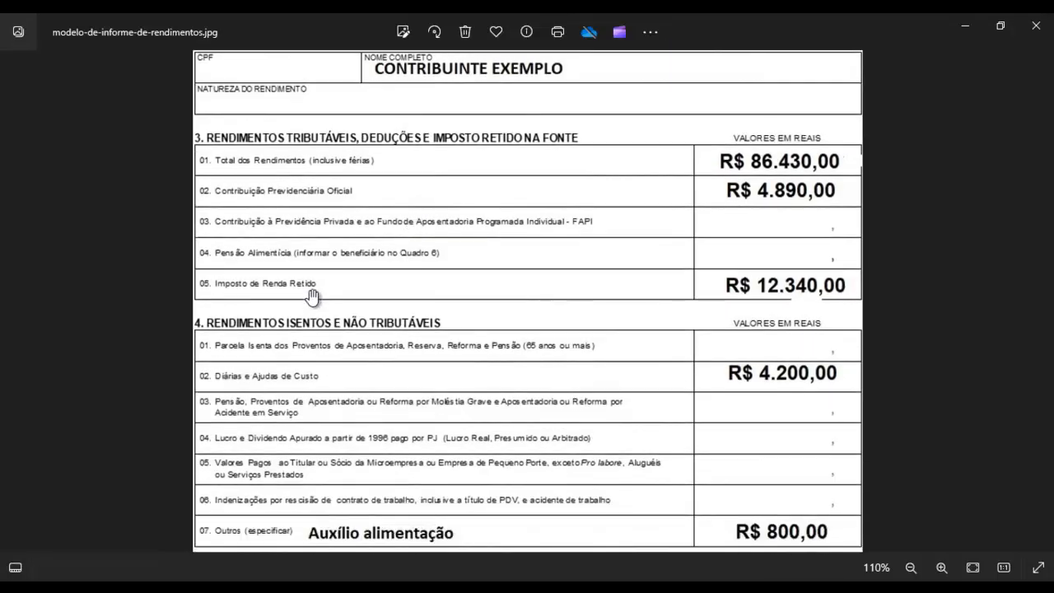
drag(452, 349, 454, 334)
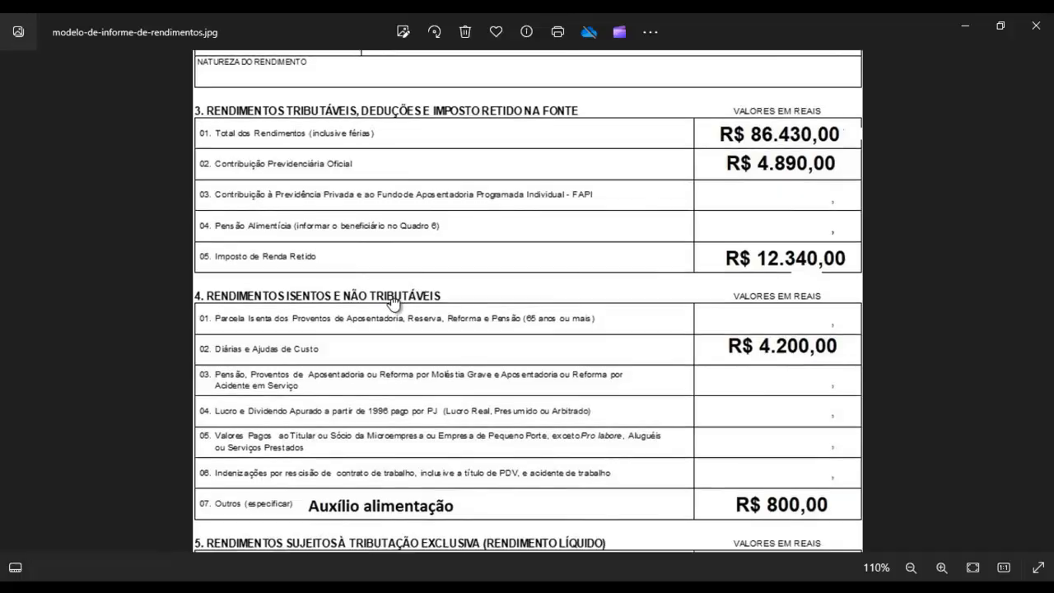
drag(396, 302, 386, 442)
drag(400, 357, 421, 219)
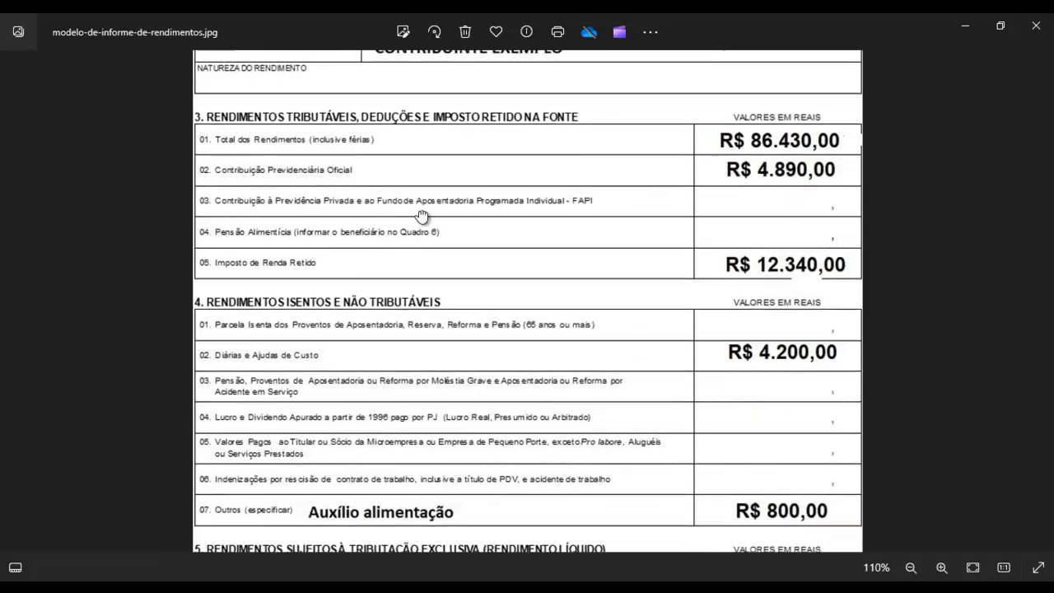
drag(483, 314, 482, 307)
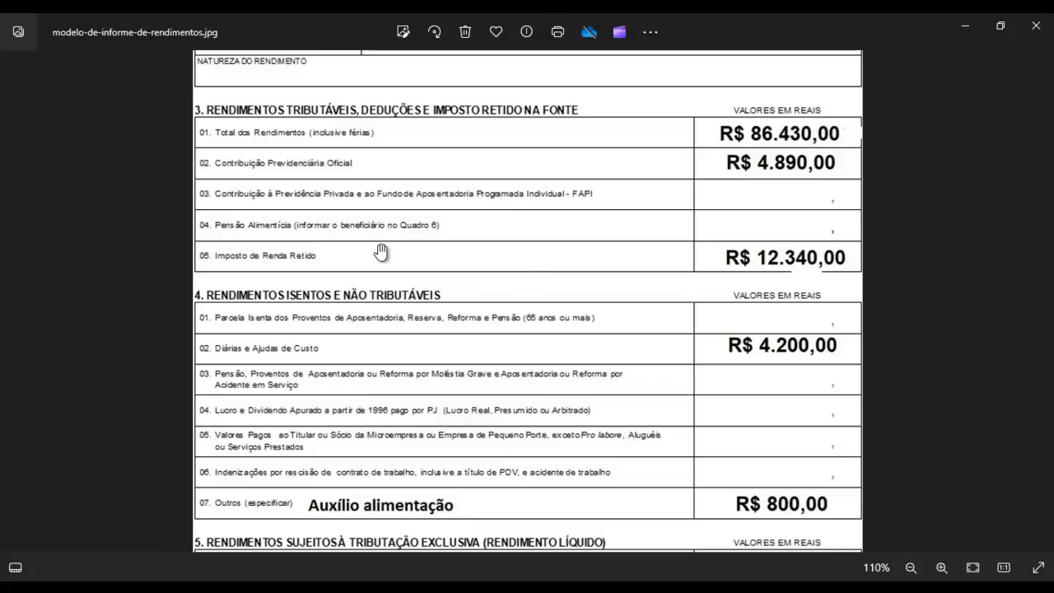
drag(340, 259, 345, 246)
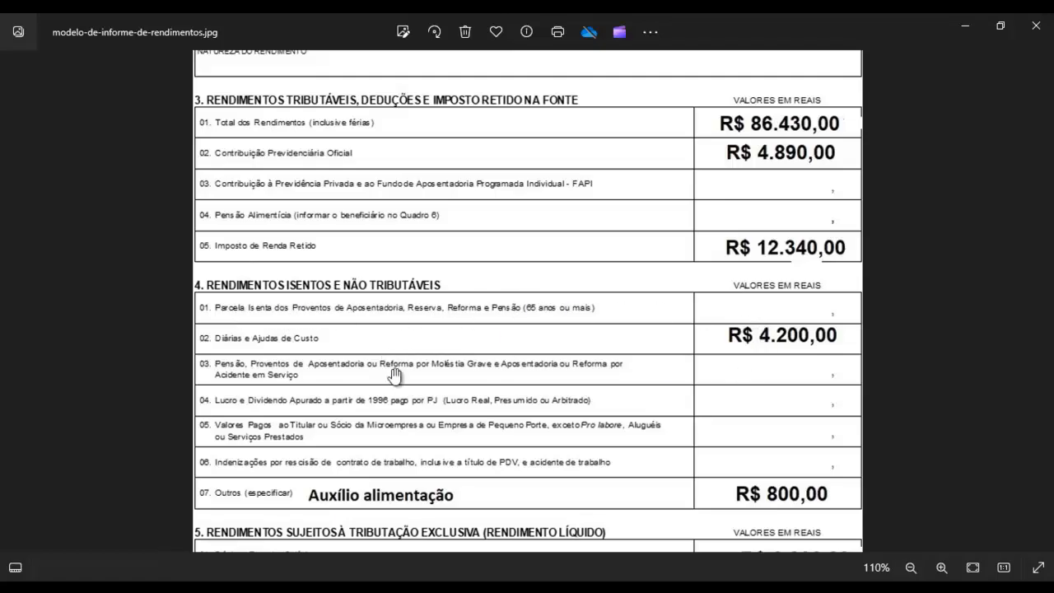
scroll(403, 380, down, 1)
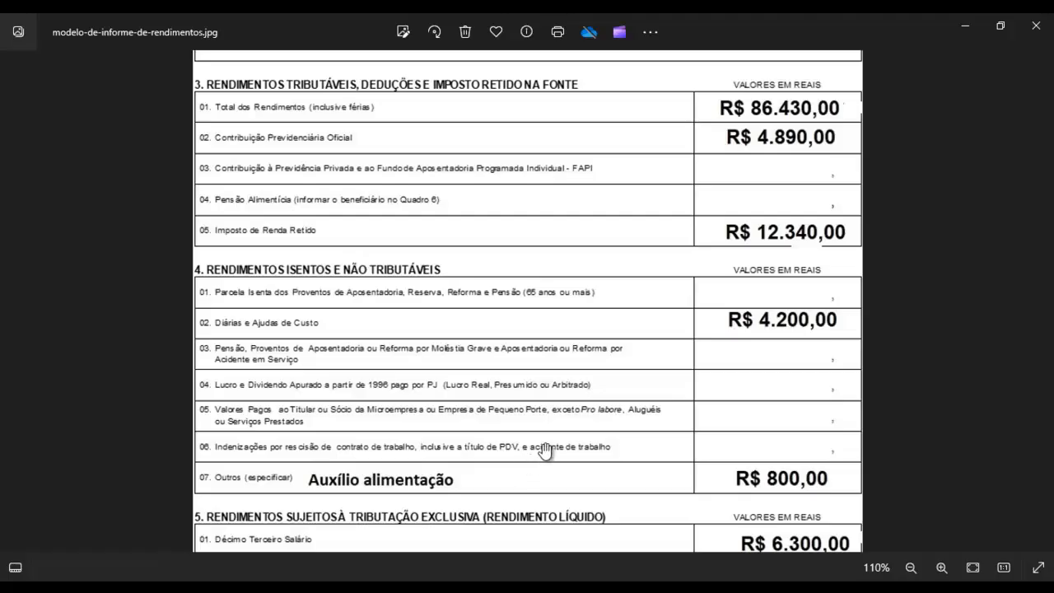
drag(539, 401, 616, 370)
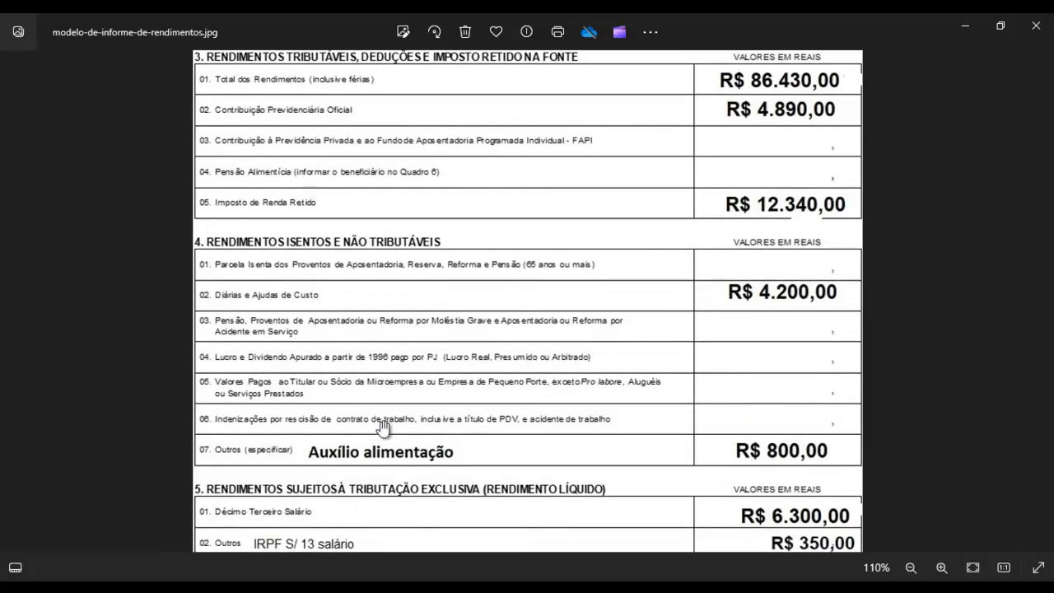
Switch back to IRPF 2024 and examine the income types available for a new exempt income entry, selecting none
key(alt+Tab)
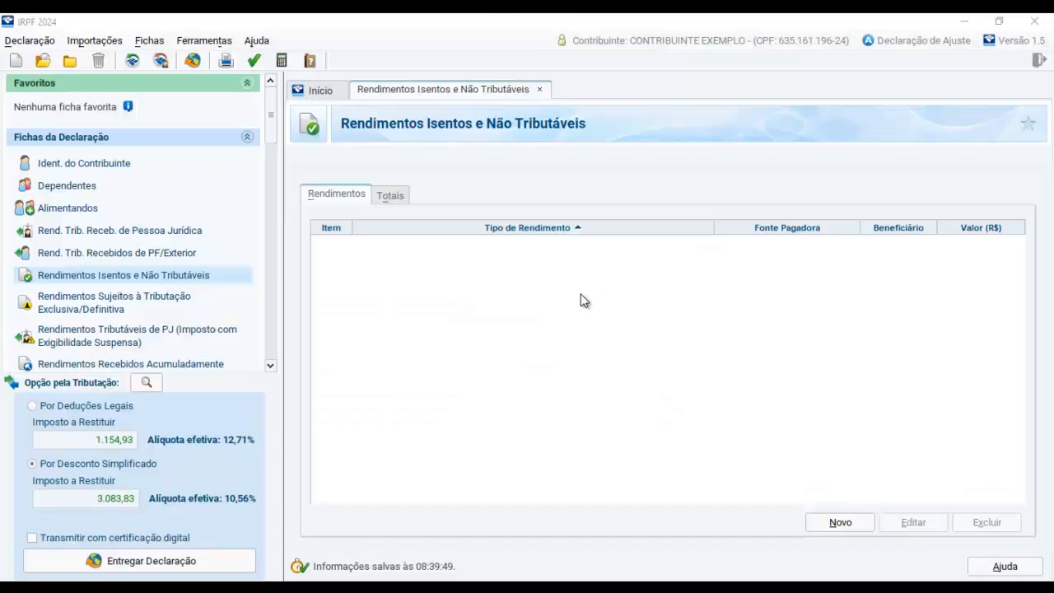
click(839, 522)
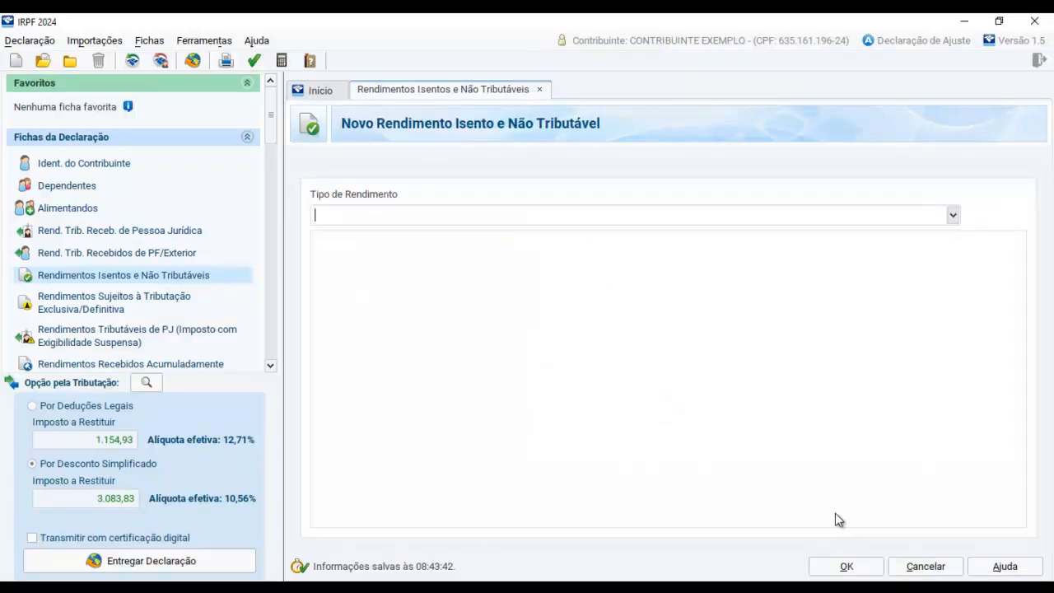
click(952, 215)
drag(954, 273, 977, 252)
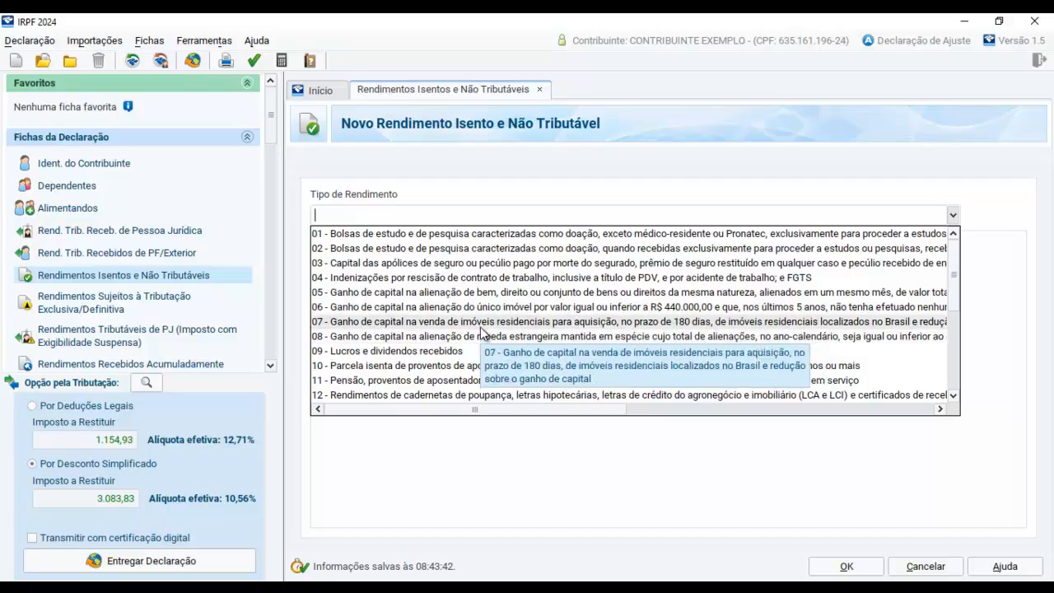
scroll(482, 332, down, 1)
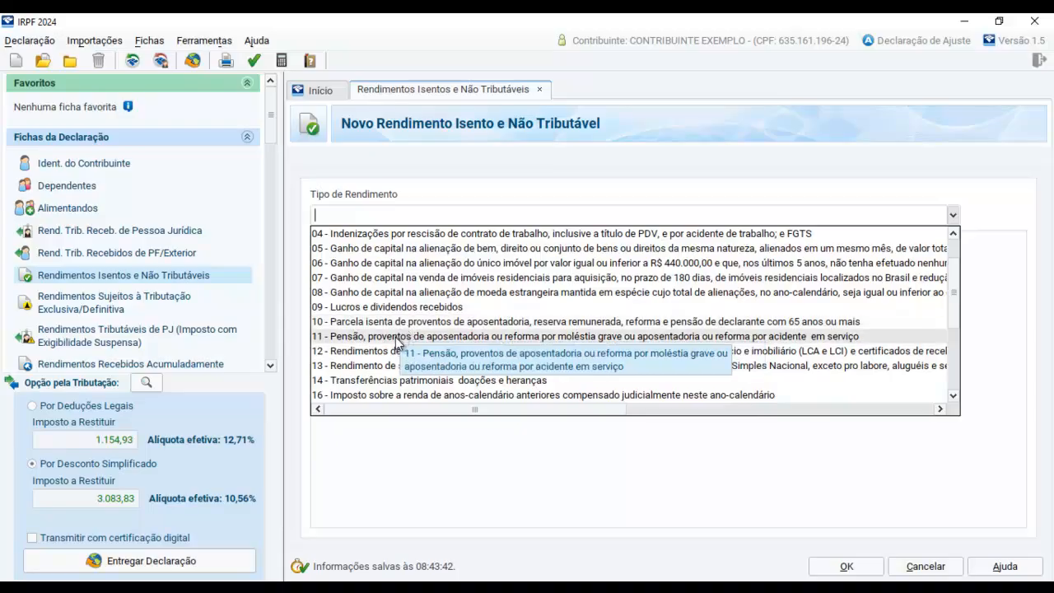
scroll(396, 342, down, 1)
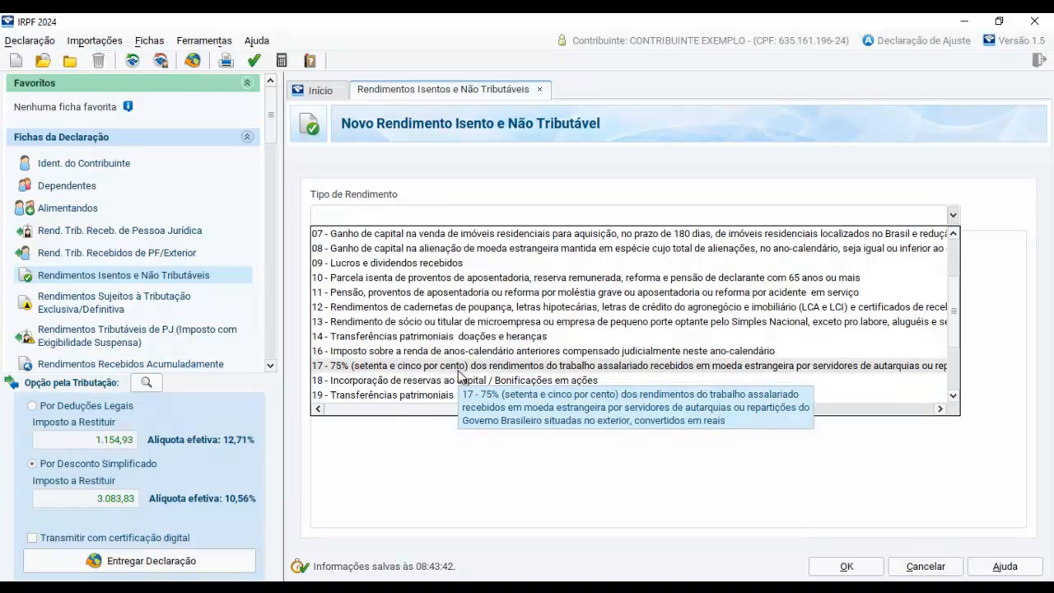
scroll(460, 372, down, 2)
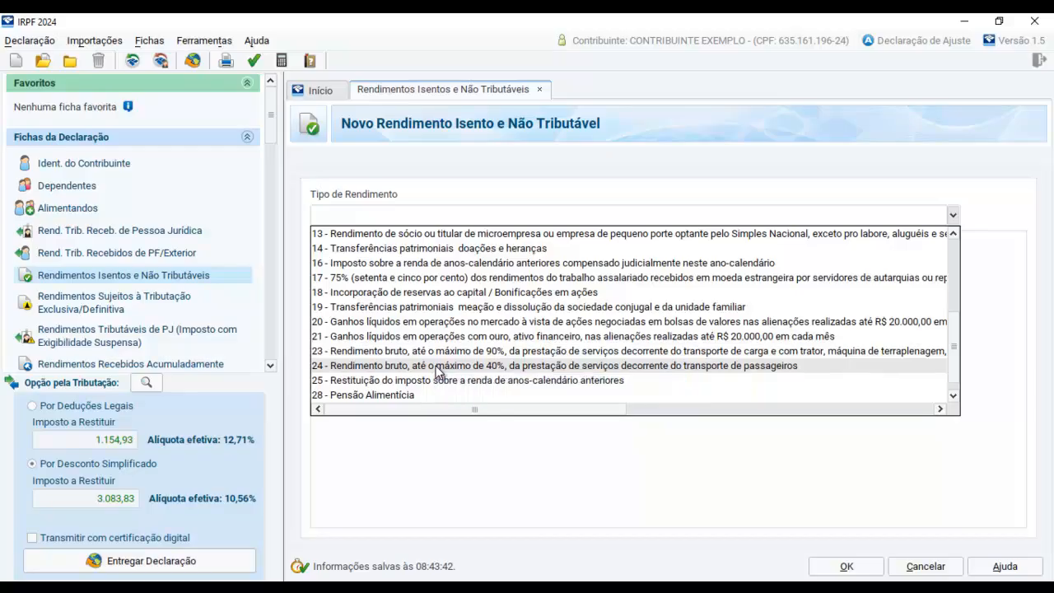
scroll(436, 371, down, 1)
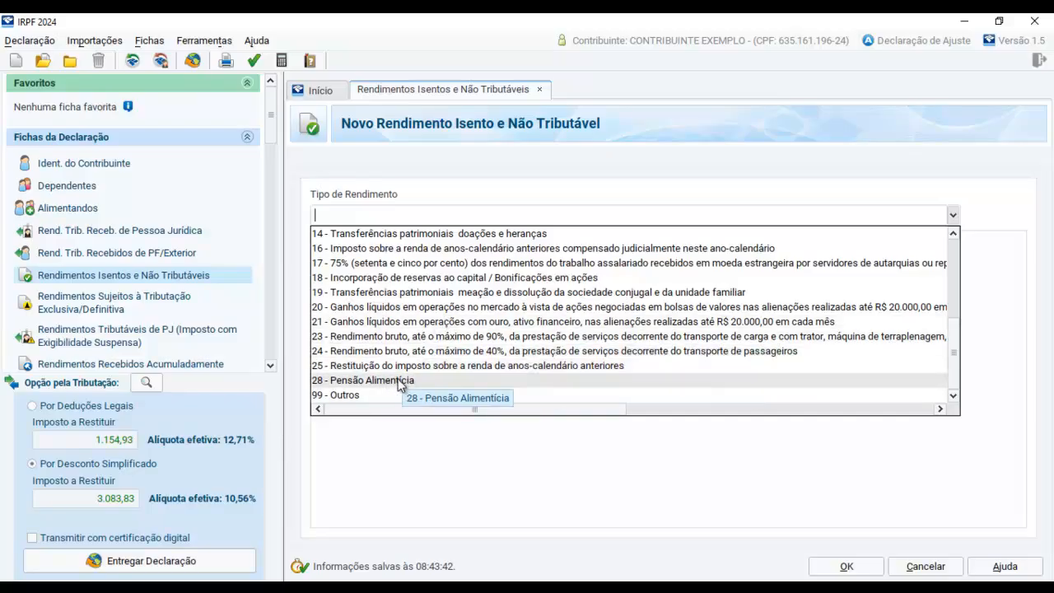
click(407, 479)
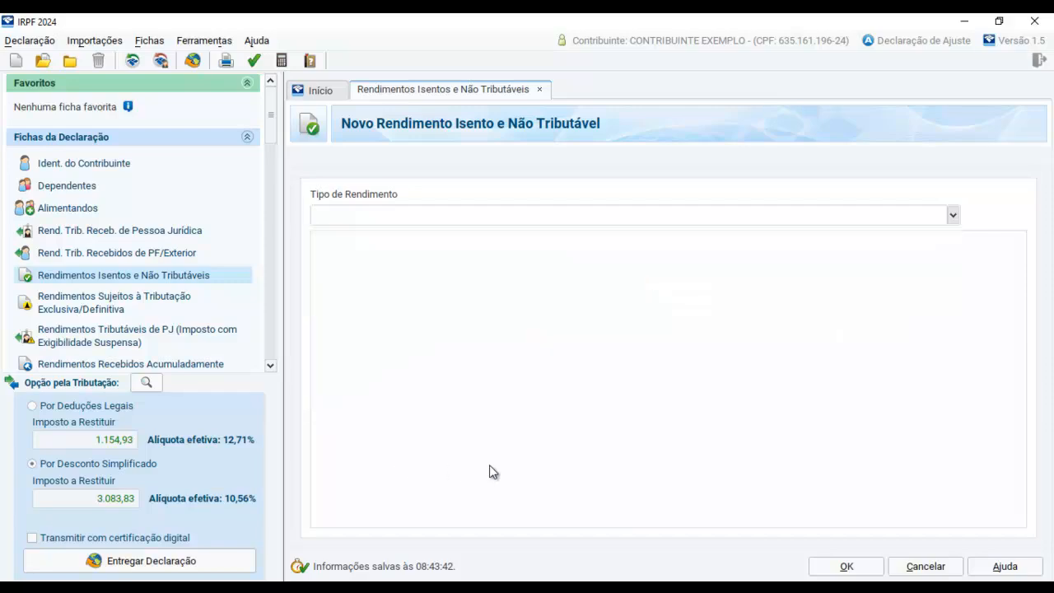
click(840, 565)
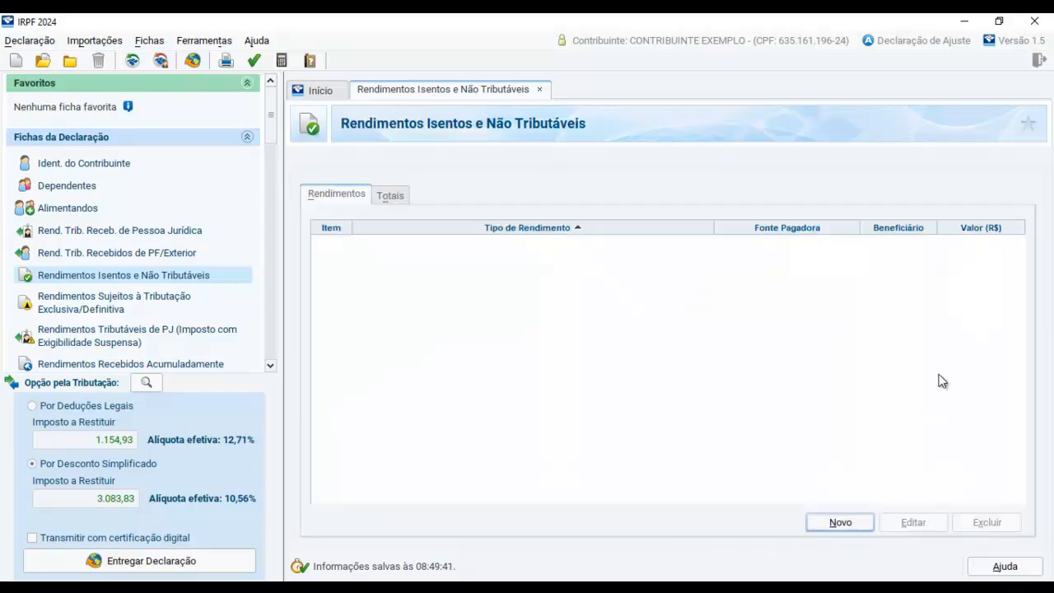
Start a new exempt income entry of type 01 - Bolsas de estudo e de pesquisa with beneficiary type Titular
click(856, 522)
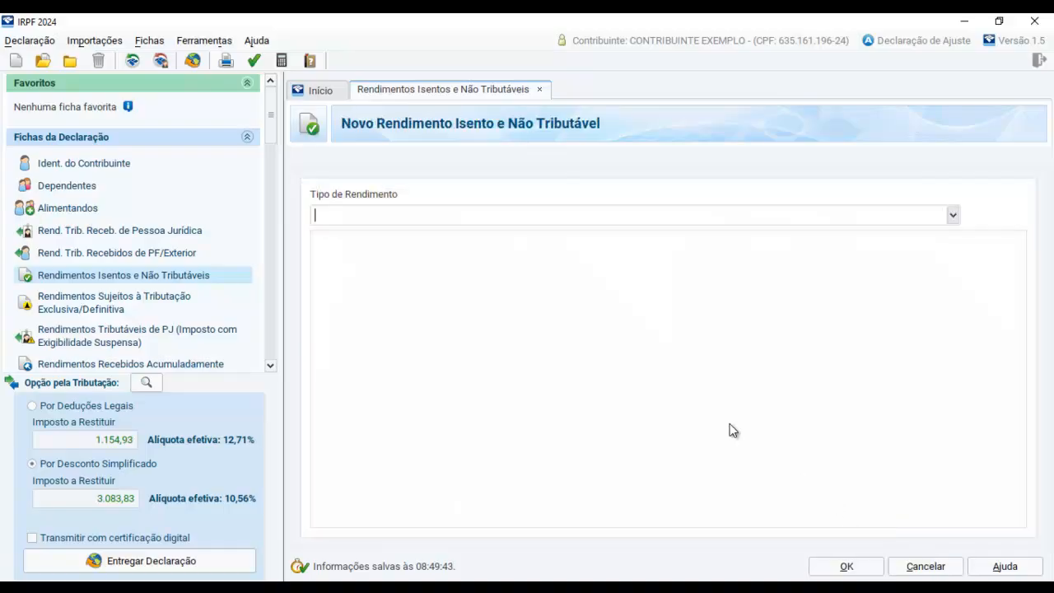
click(954, 217)
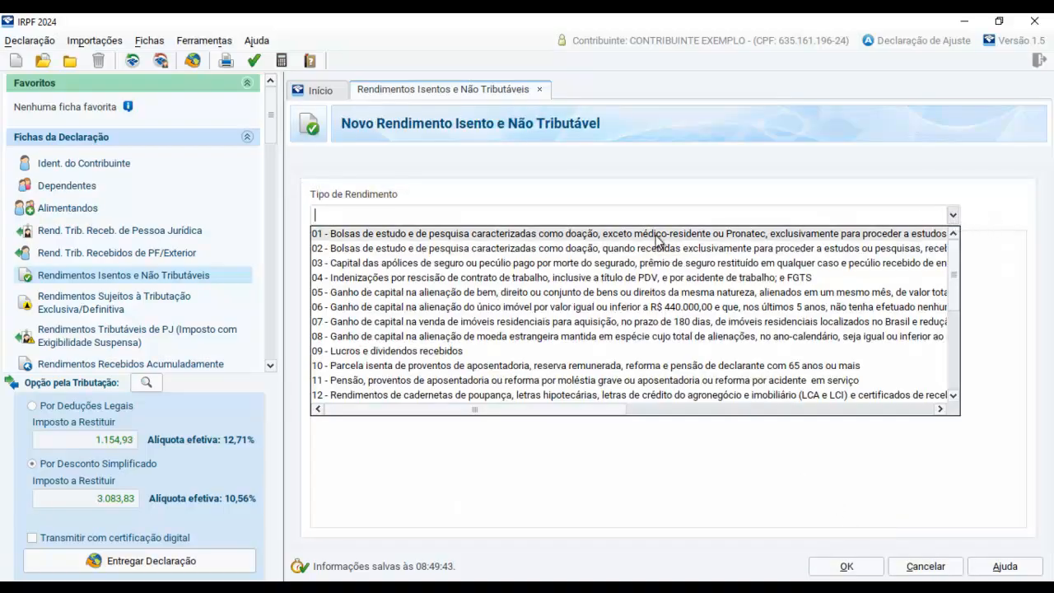
click(657, 234)
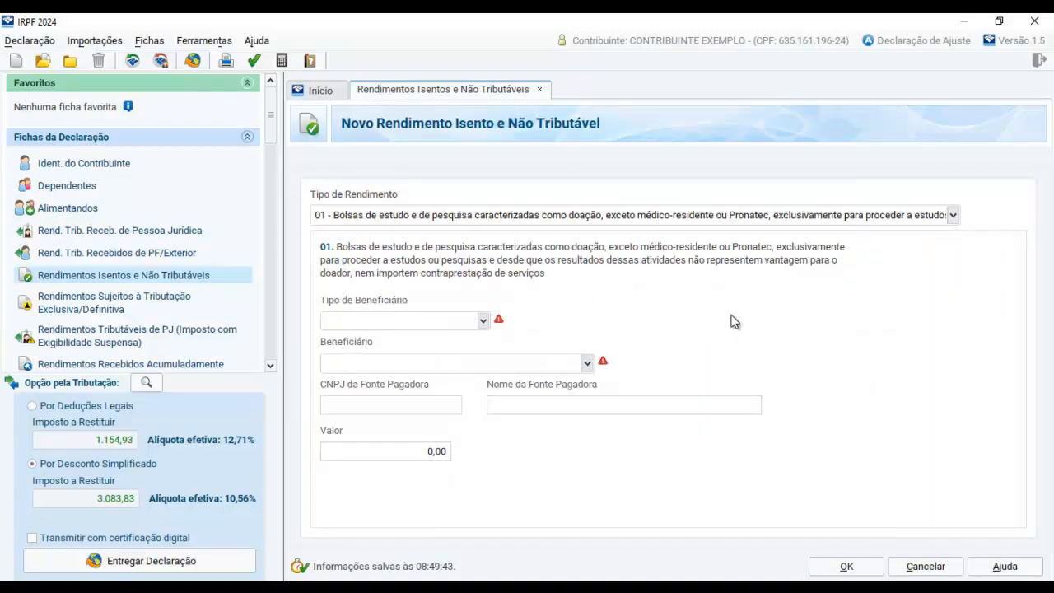
click(484, 320)
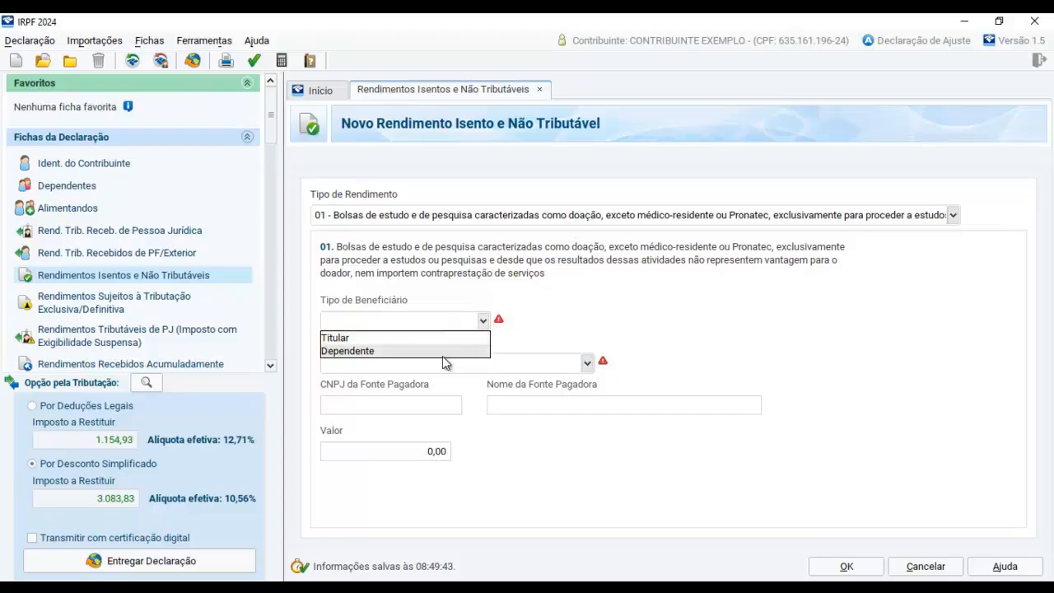
click(549, 337)
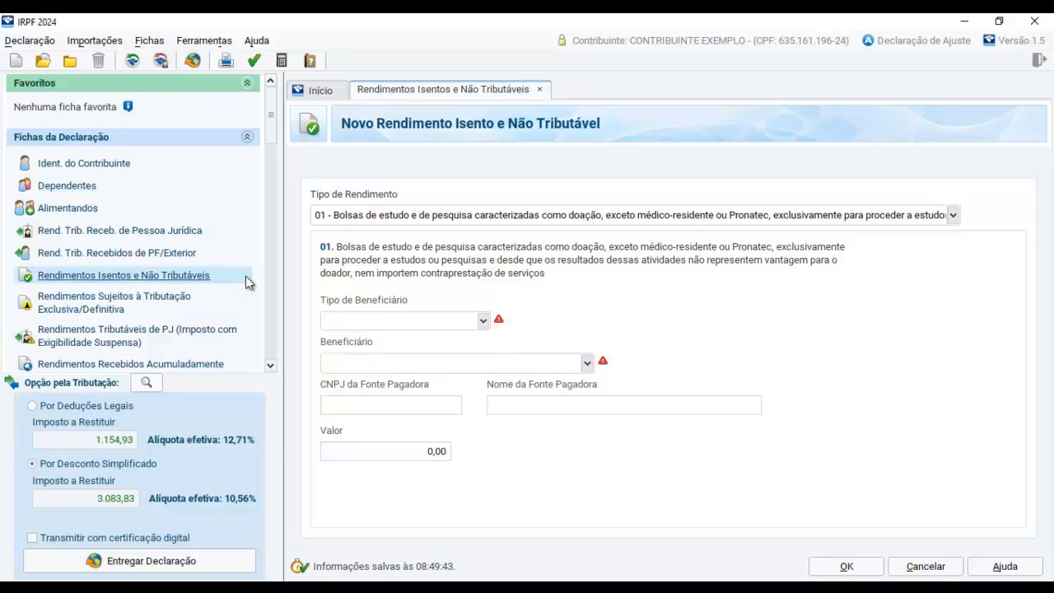
click(482, 327)
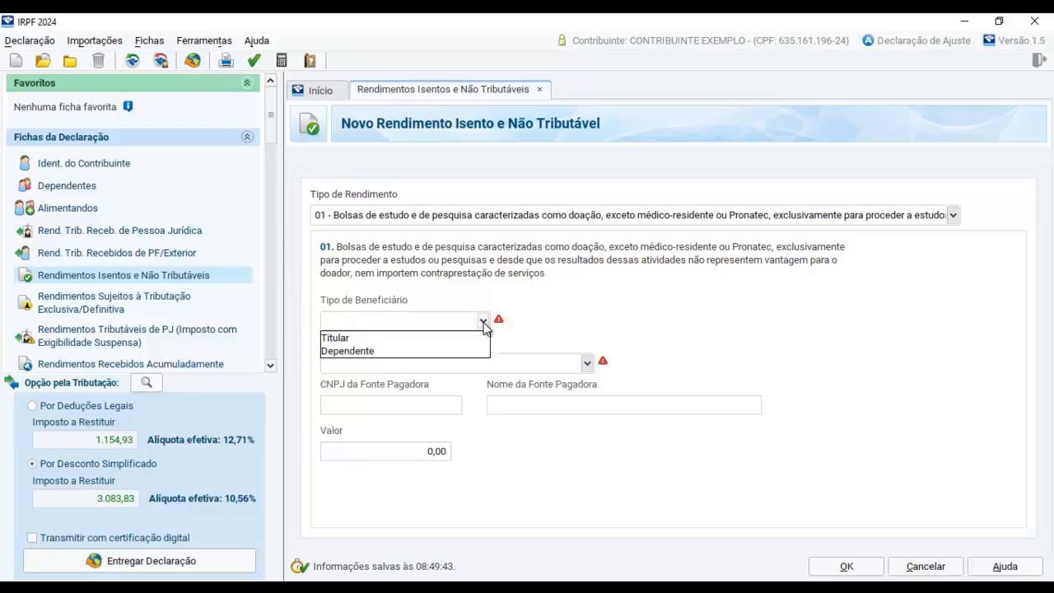
click(435, 338)
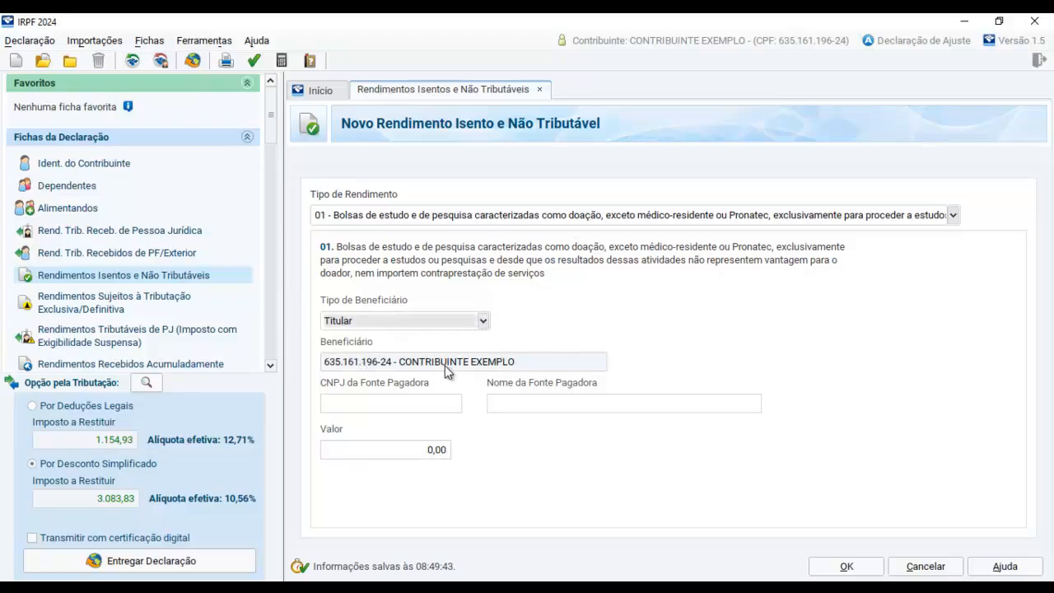
Set the scholarship income's value to 2.000,00, leave the paying source's CNPJ and name blank, and save the entry
click(366, 410)
click(532, 405)
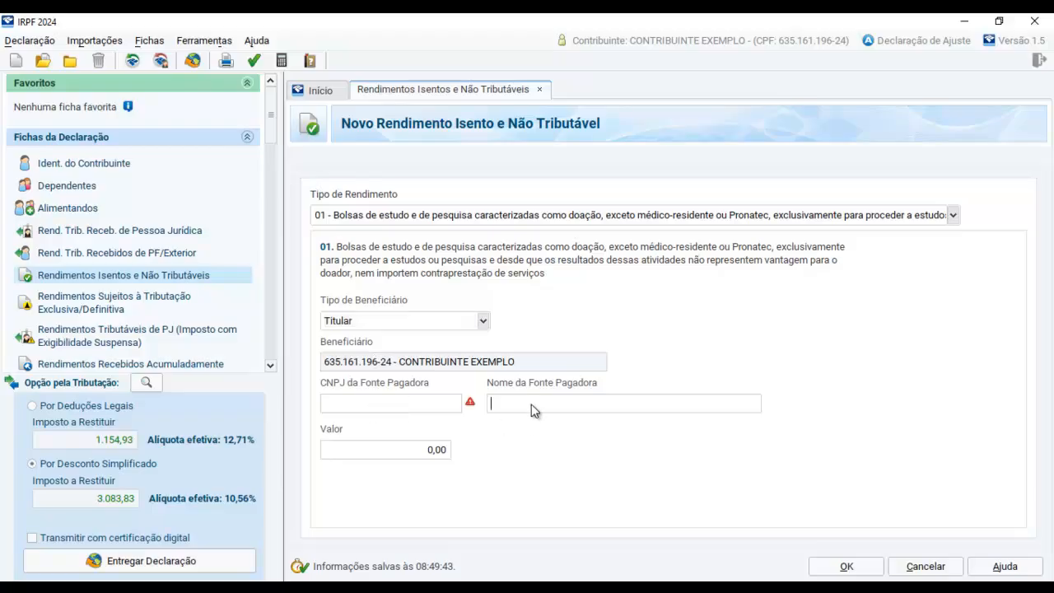
click(431, 452)
text(2000)
key(Tab)
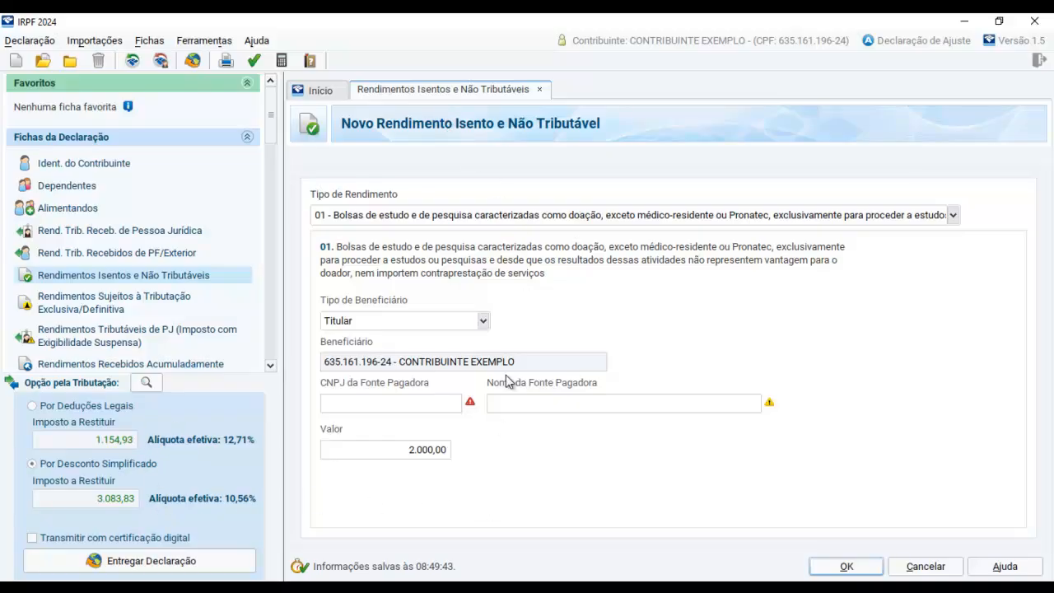
click(848, 567)
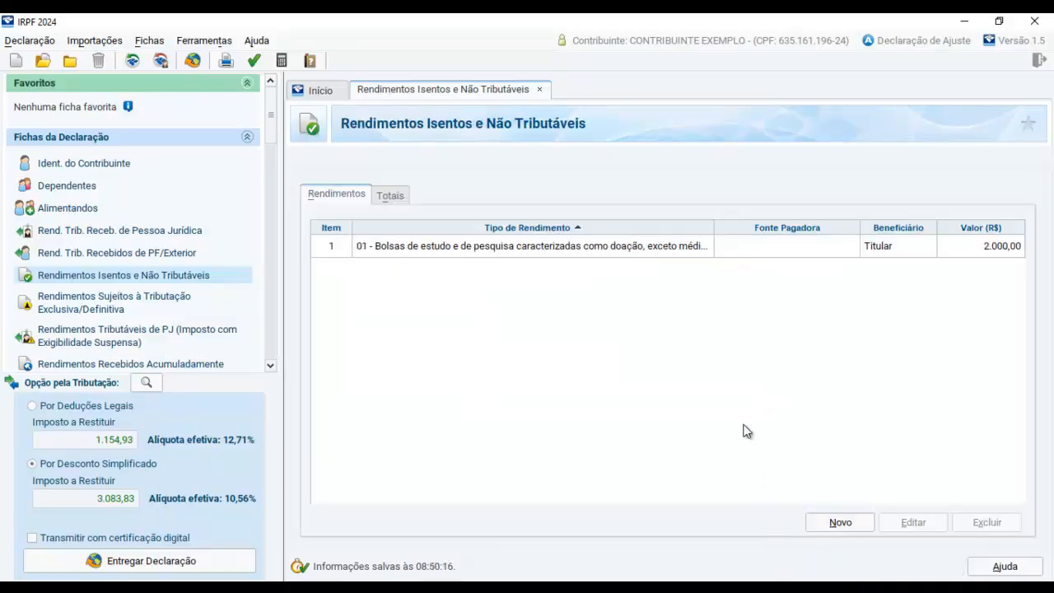
Start another exempt income entry of type 14 - Transferências patrimoniais doações e heranças with beneficiary type Dependente
click(840, 522)
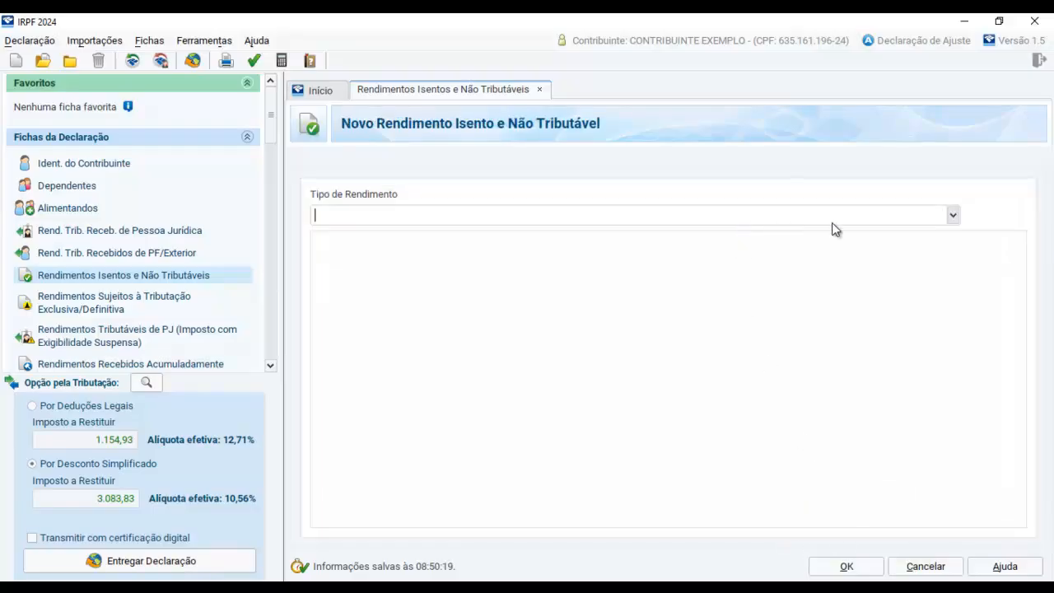
click(953, 215)
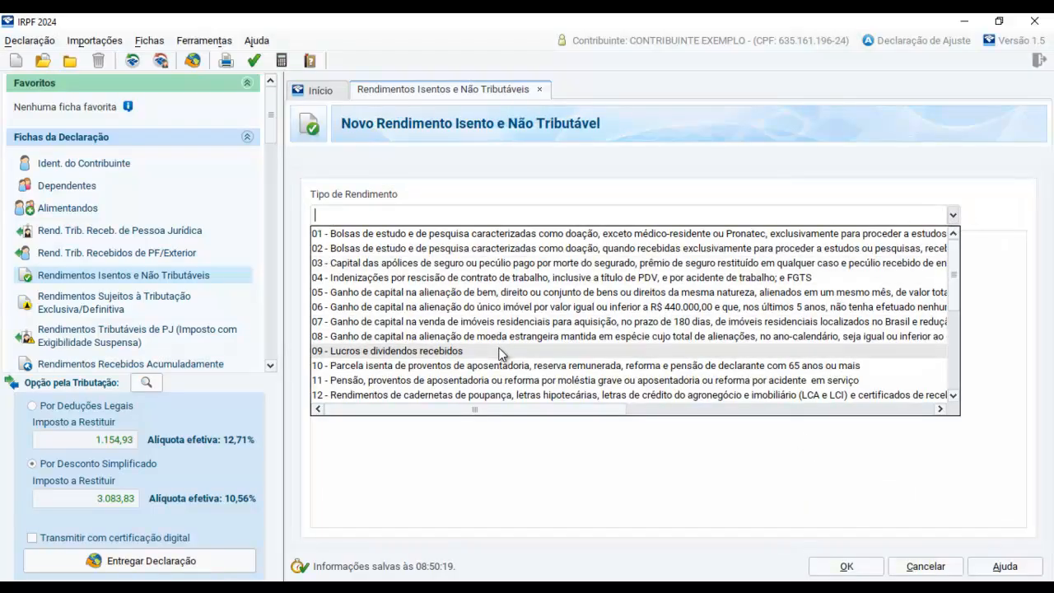
scroll(511, 358, down, 2)
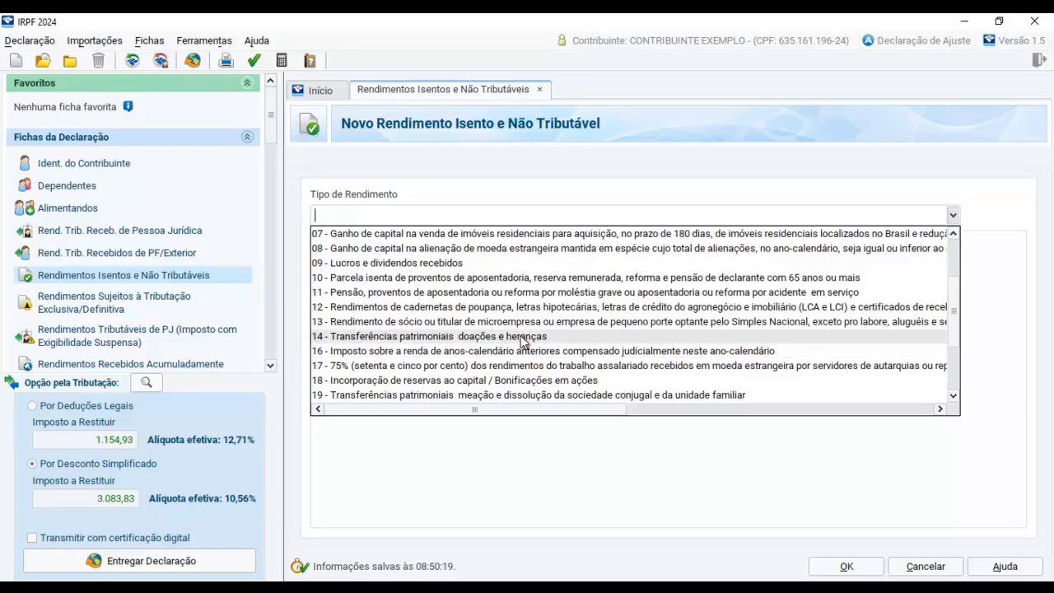
click(524, 338)
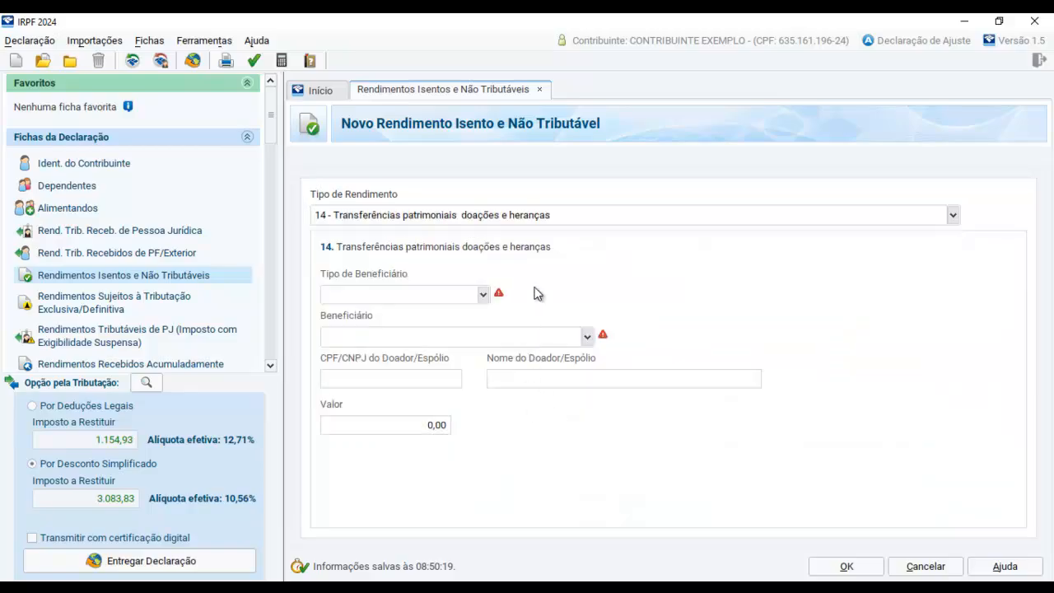
click(466, 295)
click(420, 324)
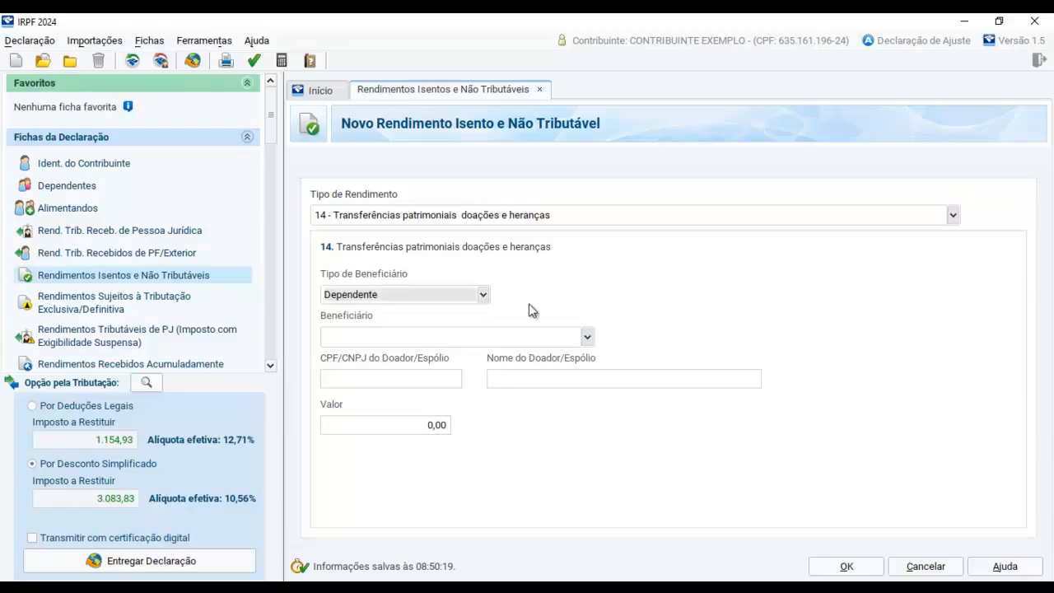
Check the Beneficiário options for a dependent to assign to the donation and inheritance entry
click(587, 338)
click(566, 362)
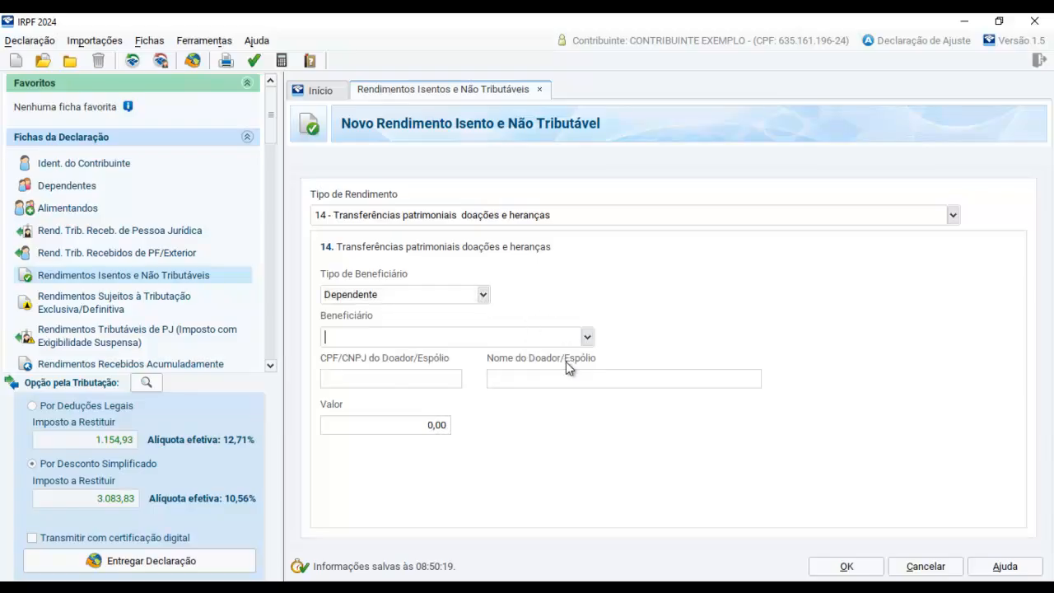
click(590, 336)
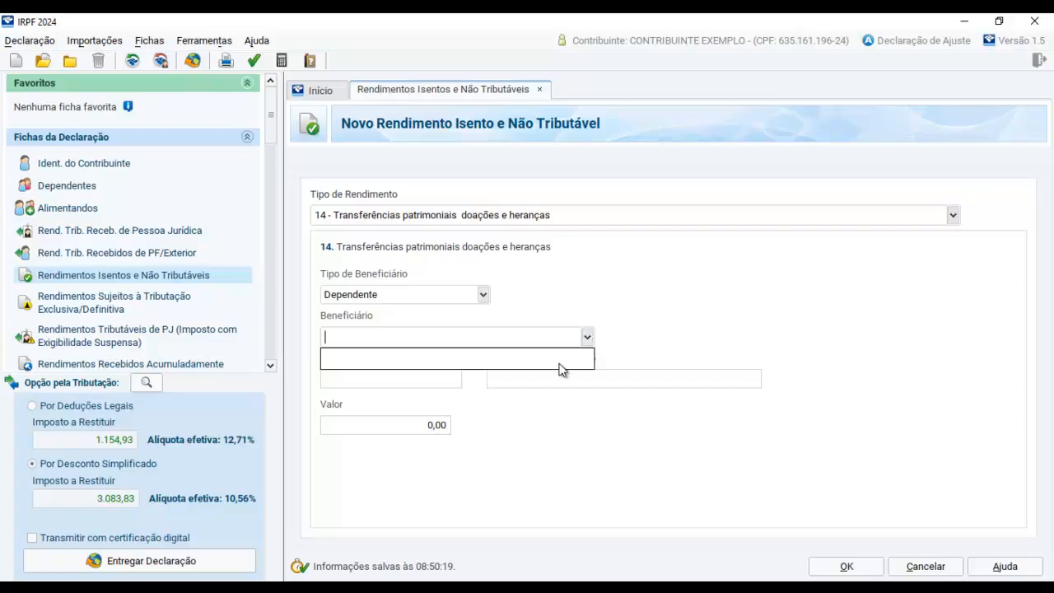
click(553, 363)
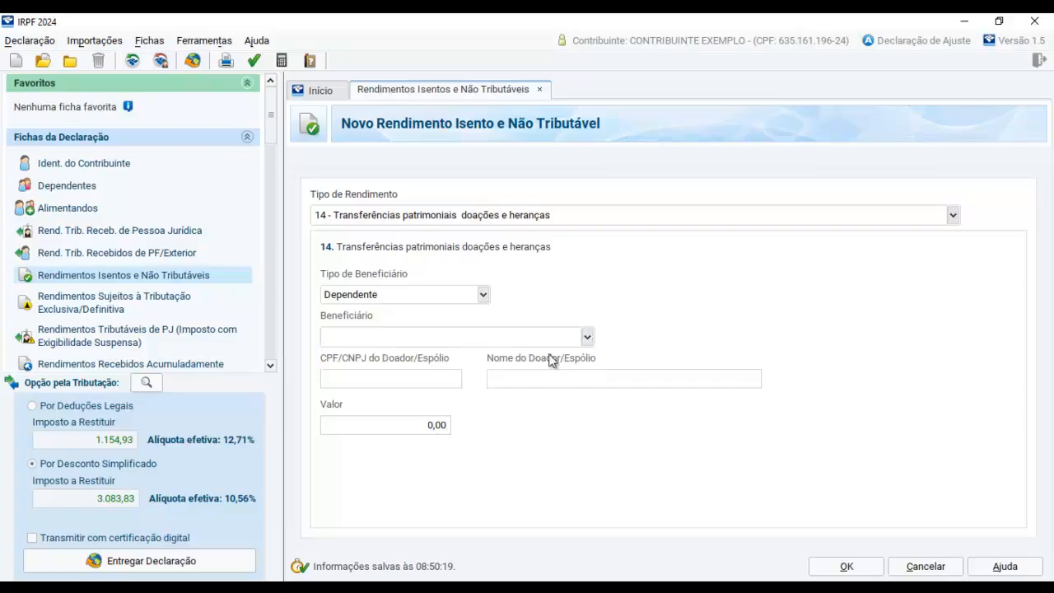
Set the donation and inheritance entry's value to 5.000,00, leave the beneficiary and donor details blank, and save the entry
click(387, 382)
click(549, 381)
click(422, 428)
text(5000)
key(Tab)
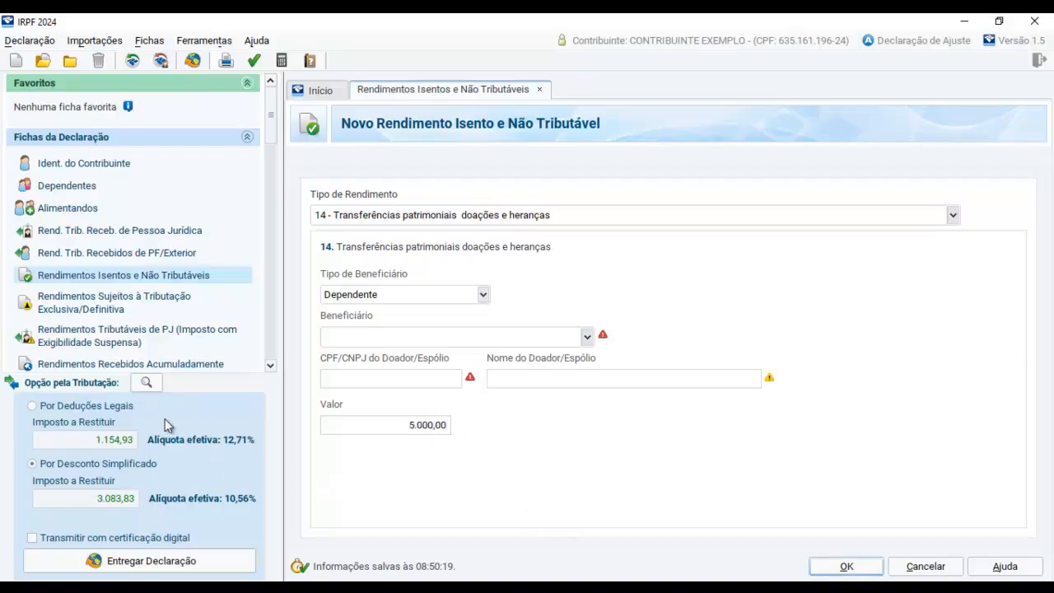
click(860, 569)
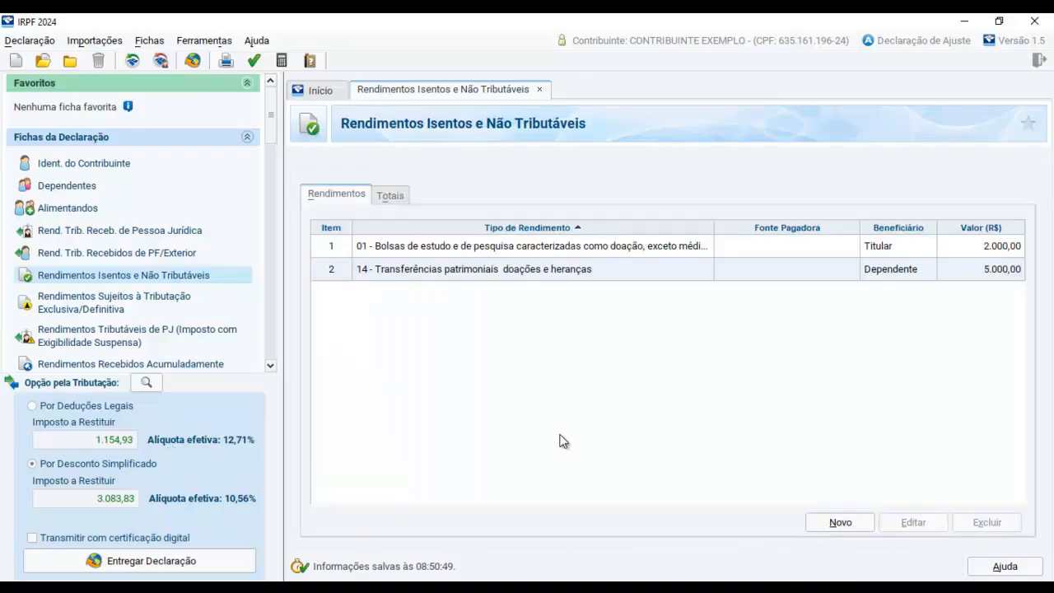
Consult the income statement image, then start a new exempt income entry of type 99 - Outros with beneficiary type Titular
click(453, 586)
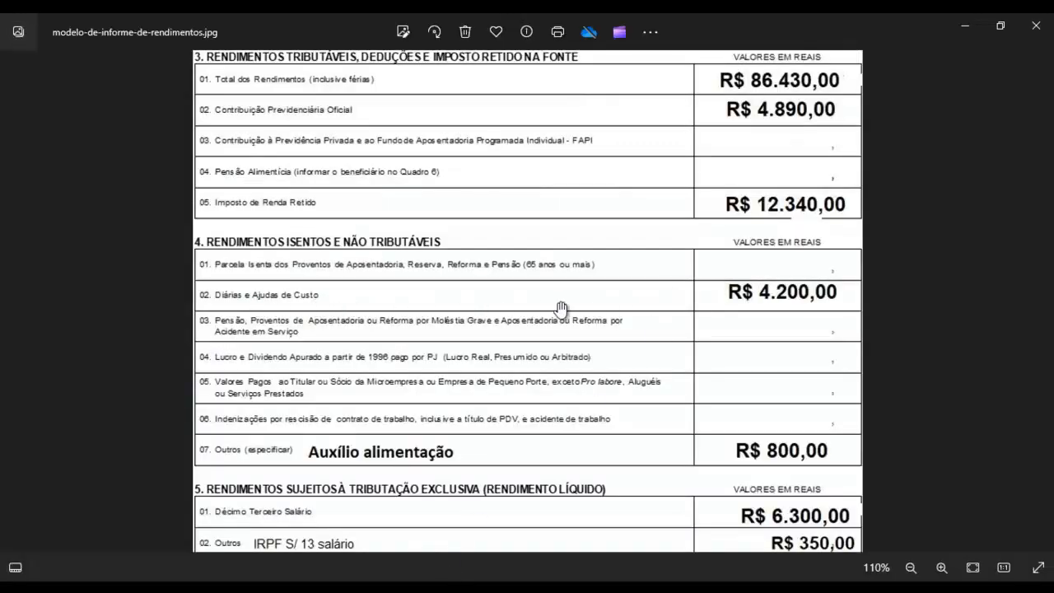
key(alt+Tab)
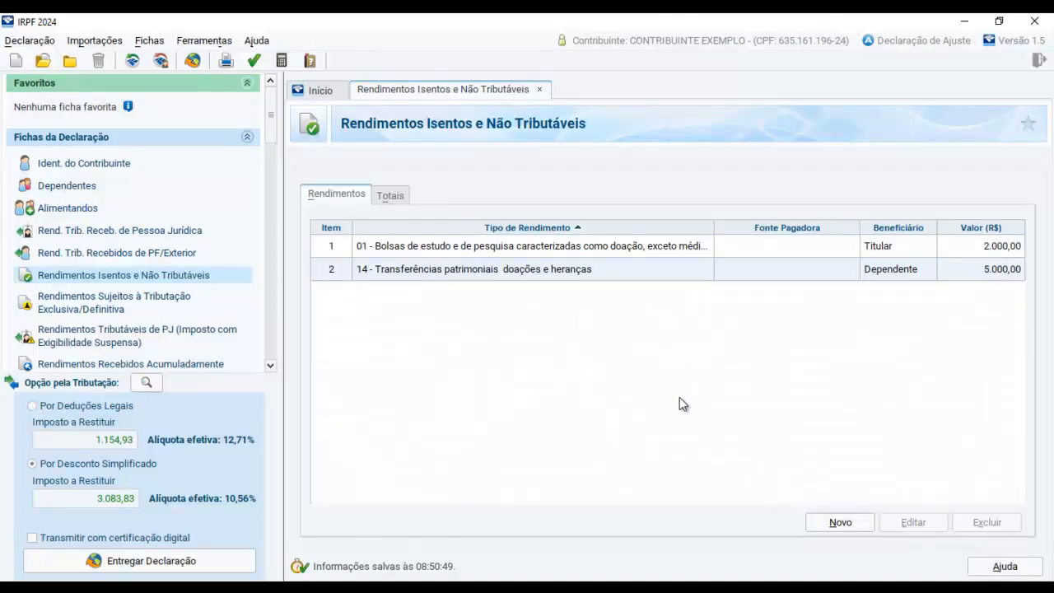
click(840, 522)
click(953, 215)
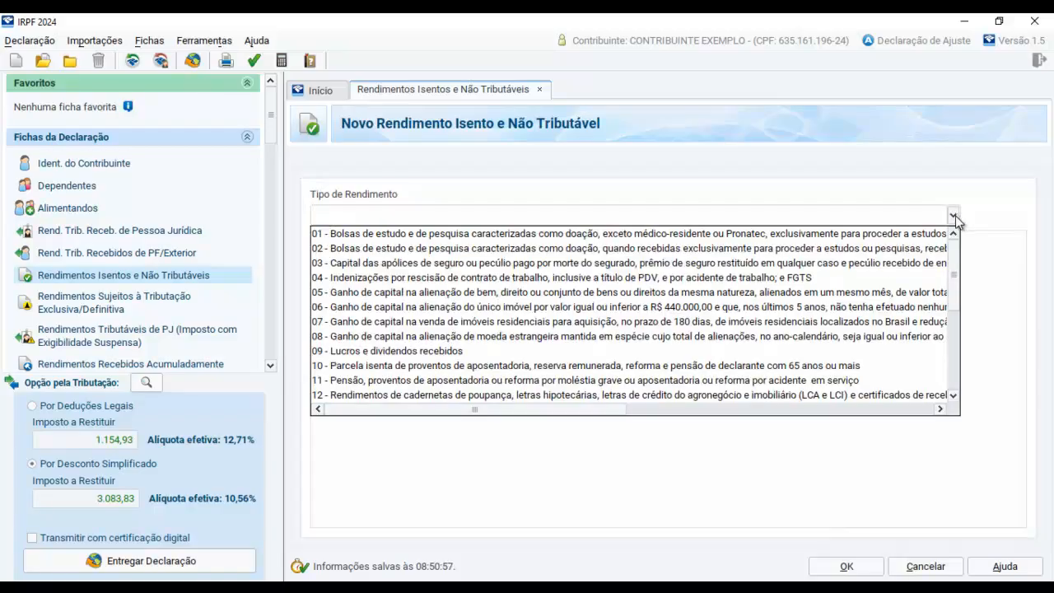
scroll(683, 303, down, 2)
scroll(650, 308, down, 3)
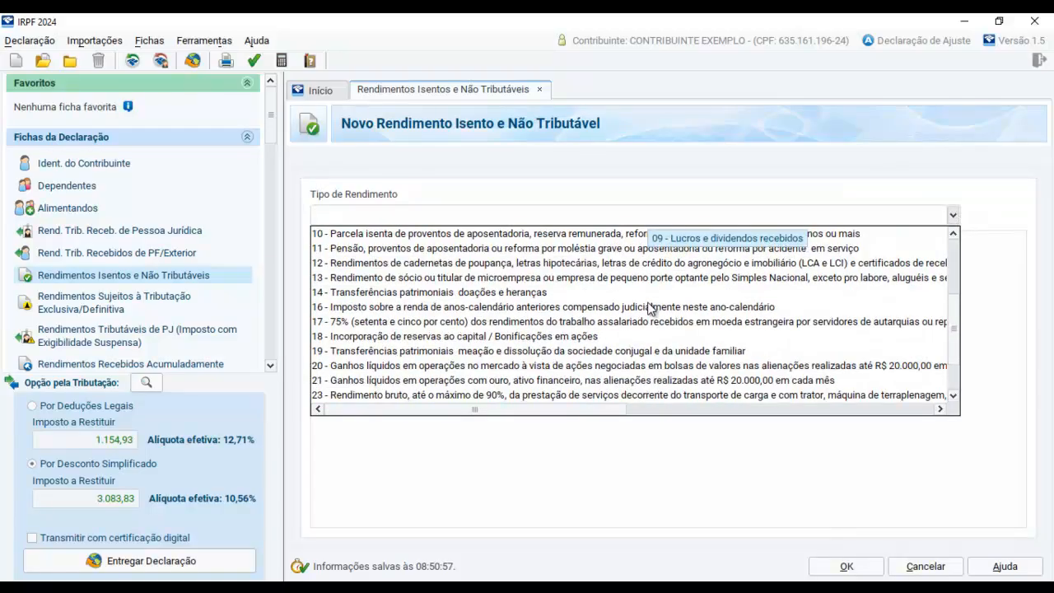
click(343, 395)
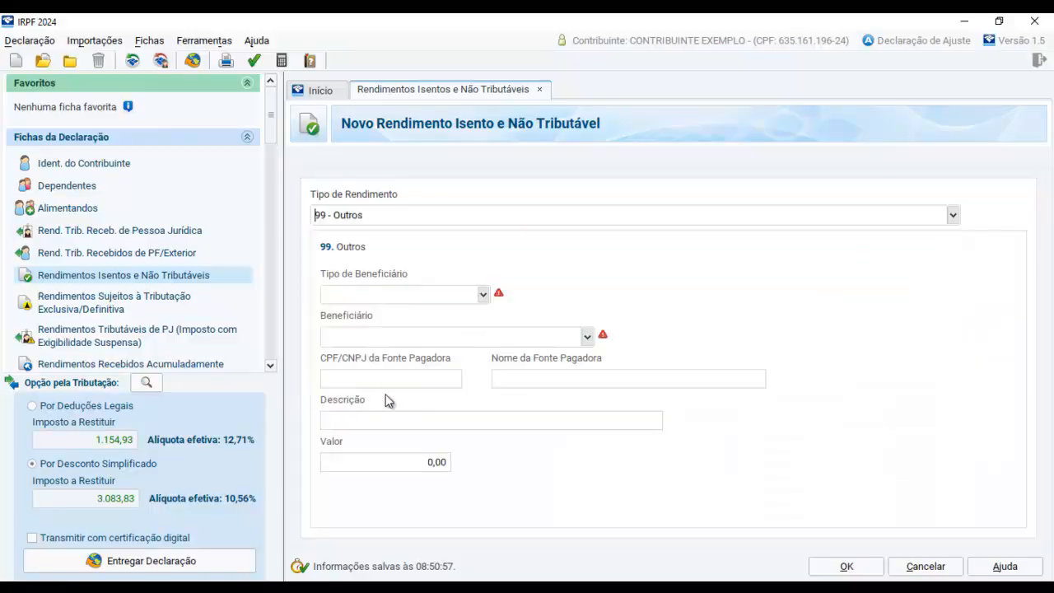
click(481, 294)
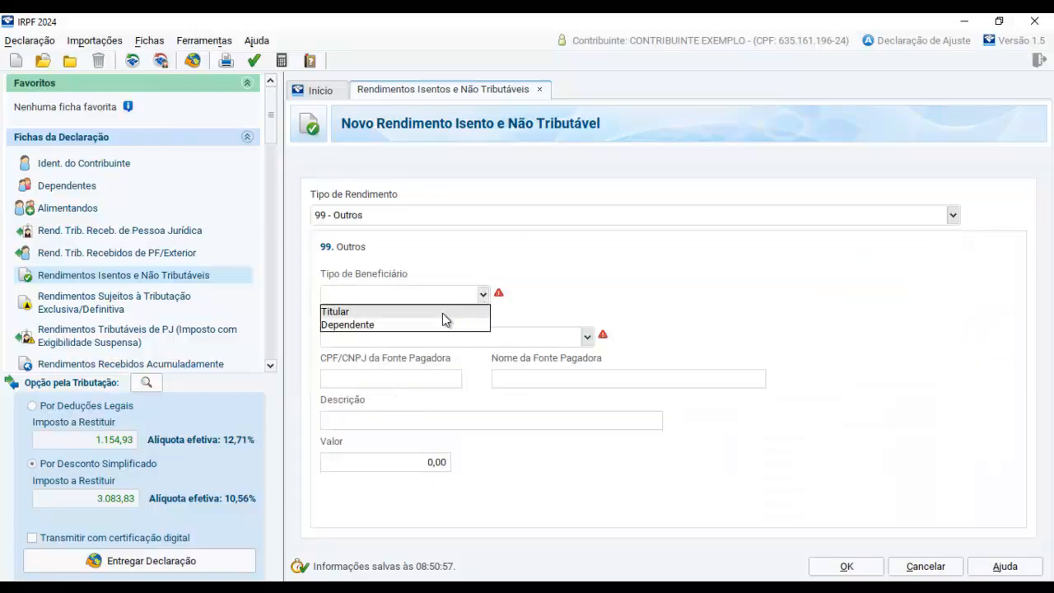
click(442, 312)
Leave the paying source's CPF/CNPJ and name blank and enter DIÁRIAS E AJUDA DE CUSTO as the entry's description
click(393, 379)
click(555, 381)
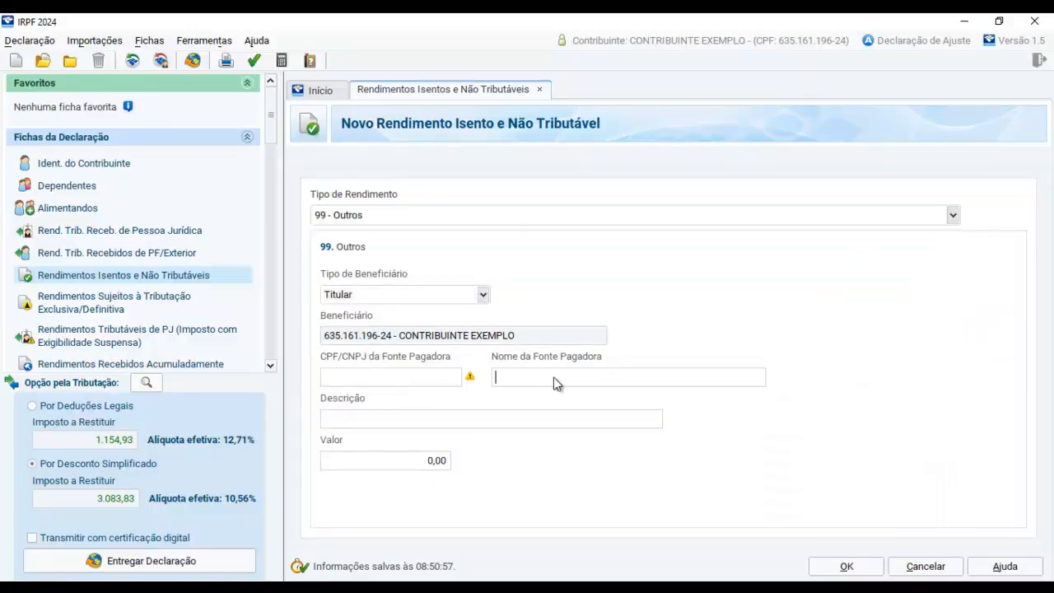
click(390, 428)
text(d)
key(BackSpace)
text(DIÁRIAS E AJUDA DE CUSTO)
key(Tab)
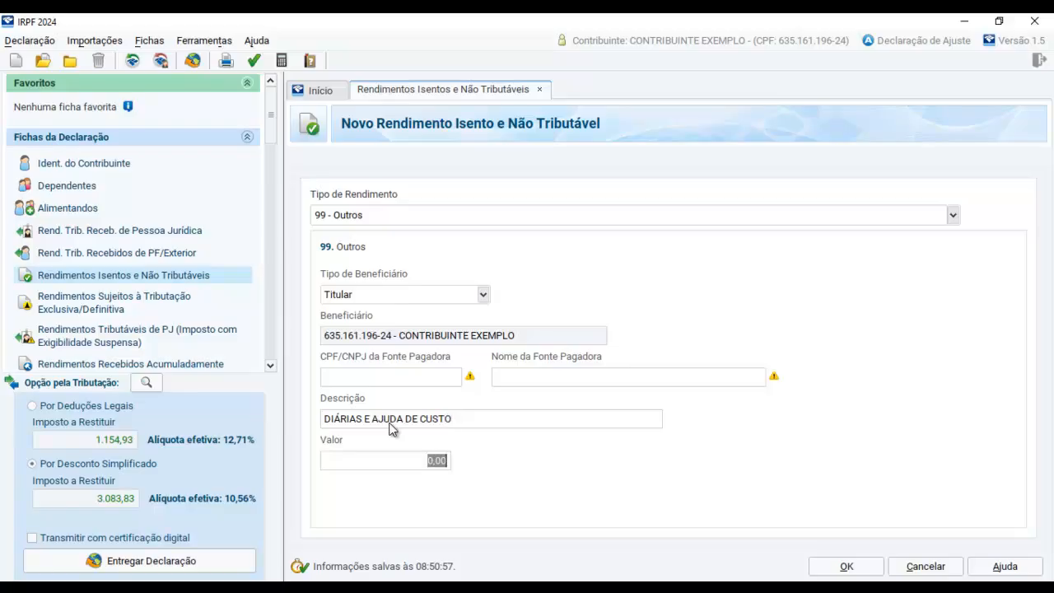
Set the daily allowance entry's value to 4.200,00 from the income statement image and save the entry
key(alt+Tab)
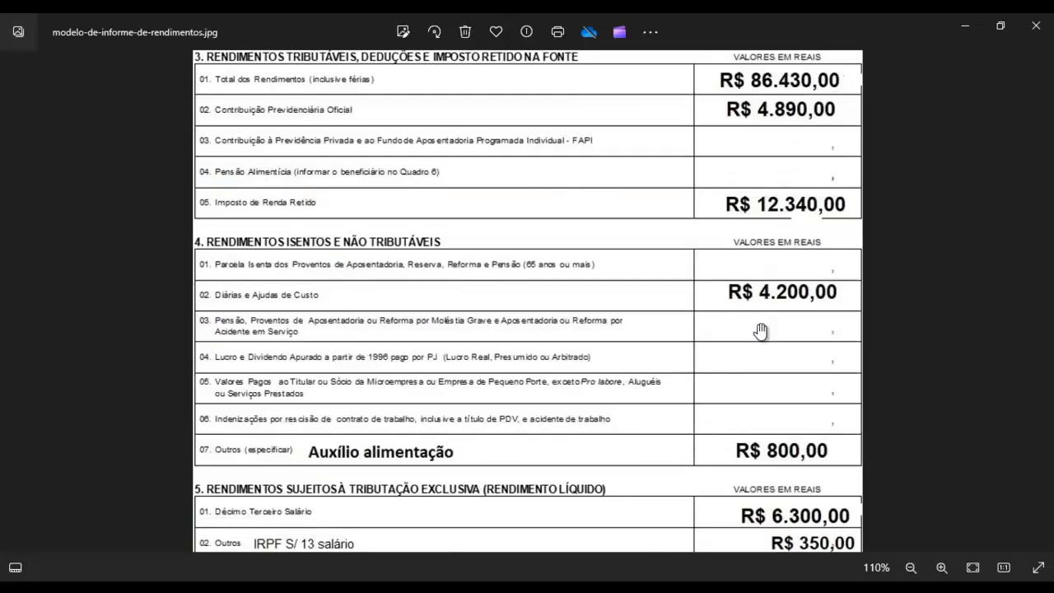
key(alt+Tab)
text(4200)
key(Tab)
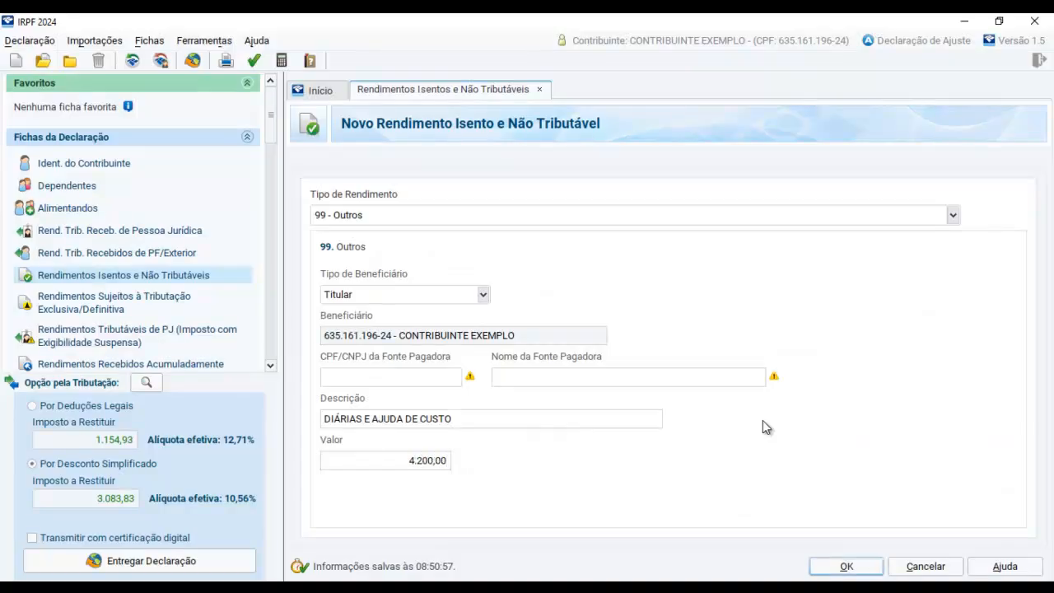
click(838, 565)
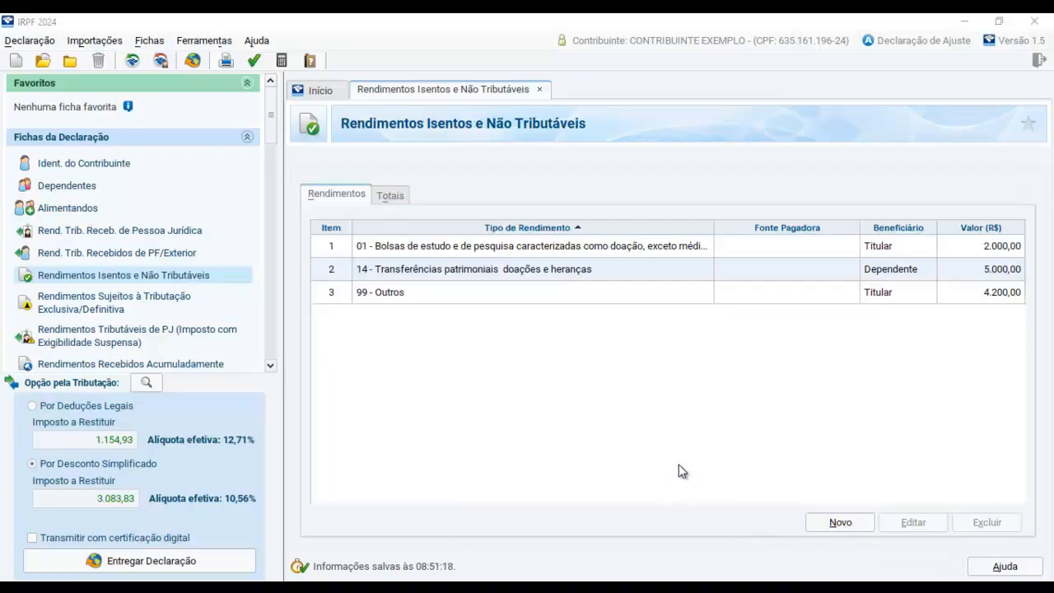
Check the Outros line of the income statement image and start another 99 - Outros entry with beneficiary type Titular
key(alt+Tab)
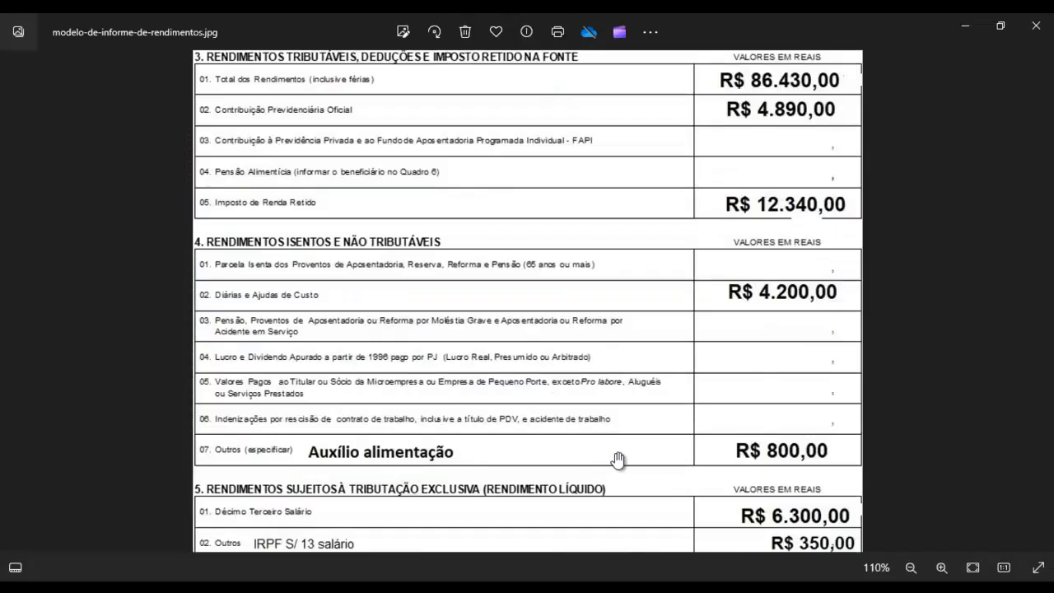
key(alt+Tab)
click(861, 530)
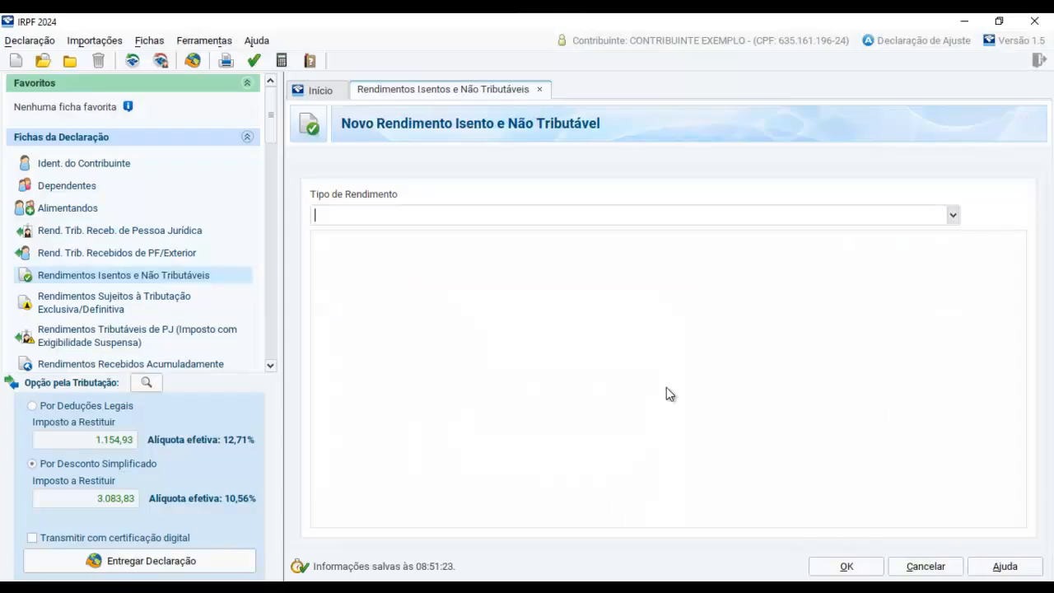
click(953, 215)
scroll(709, 295, down, 5)
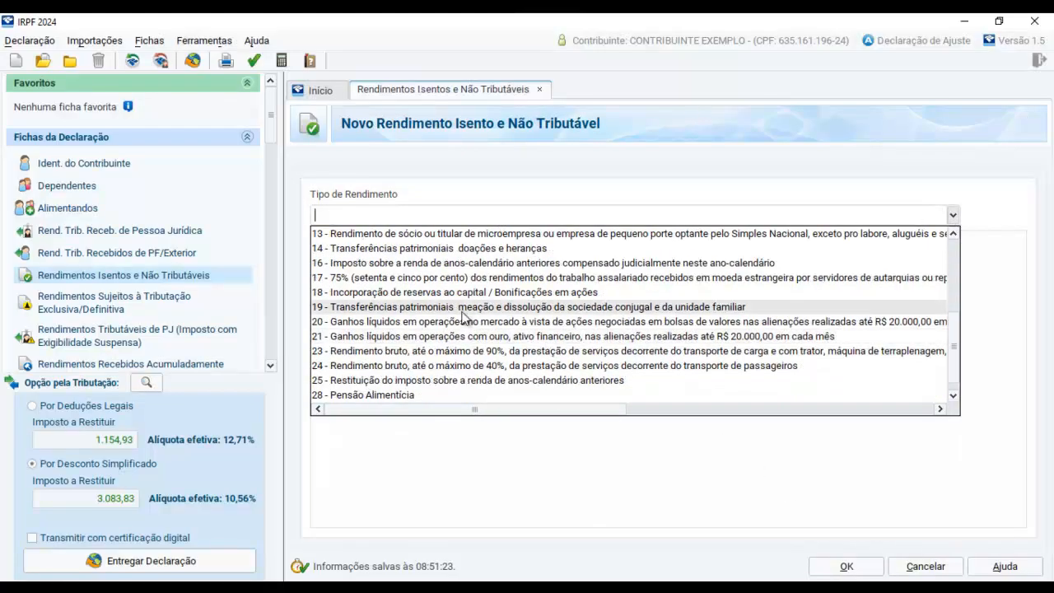
click(378, 396)
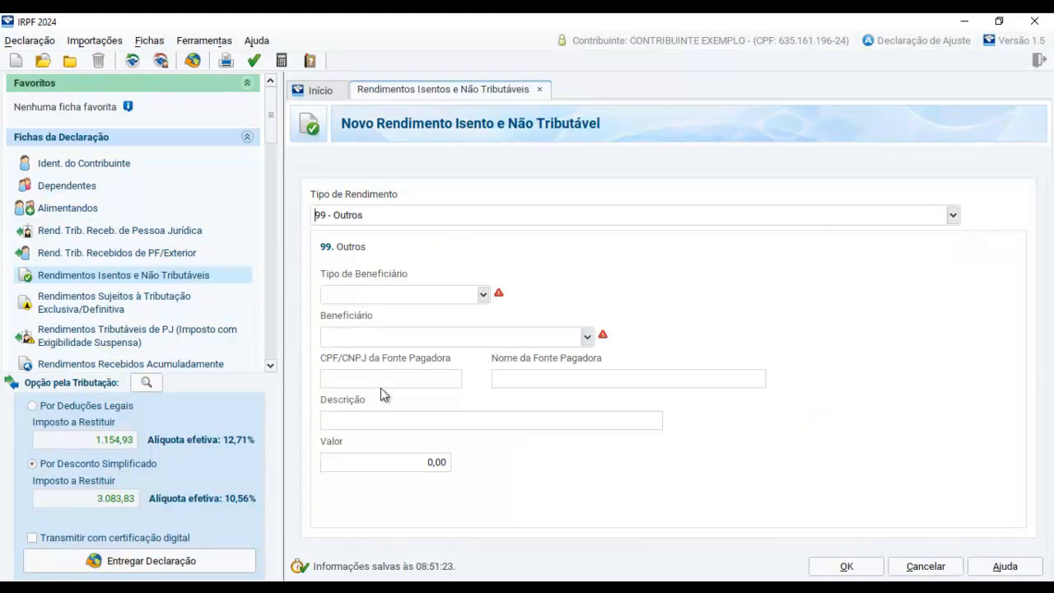
click(483, 294)
click(419, 310)
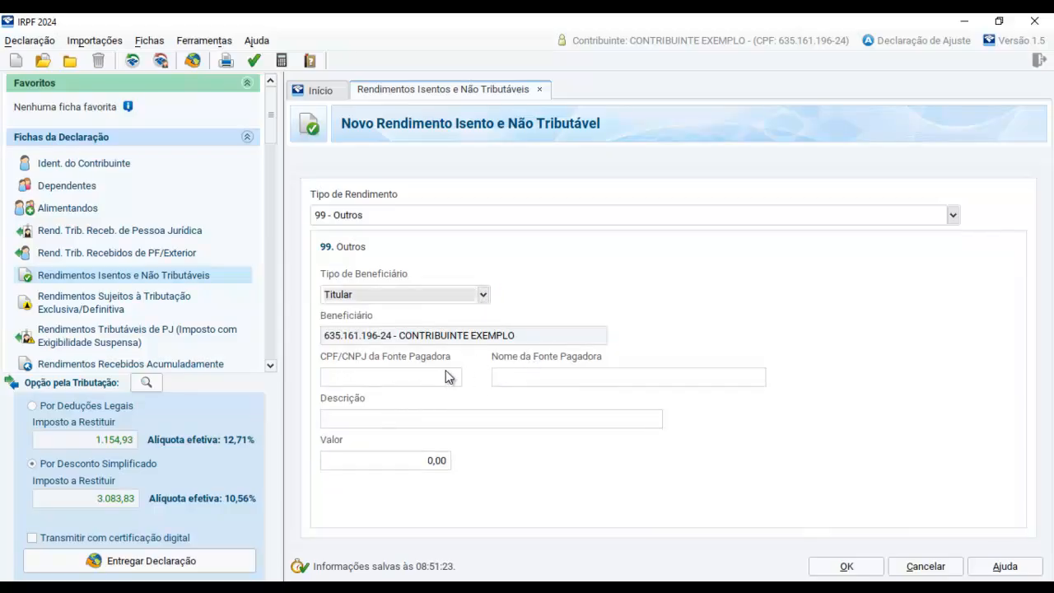
Describe the second Outros entry as AUXÍLIO ALIMENTAÇÃO, following the income statement image
click(414, 431)
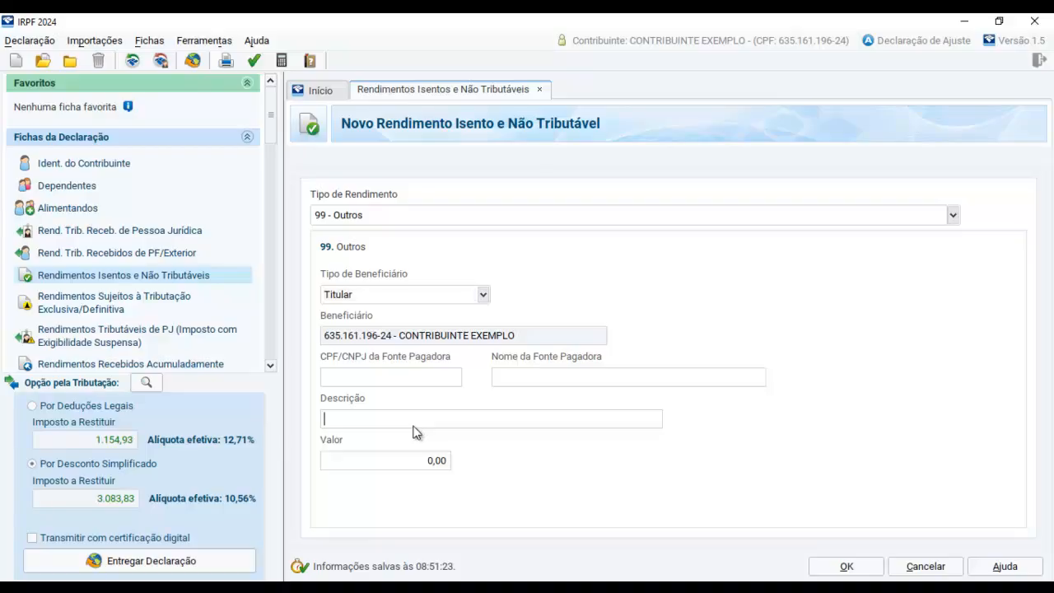
key(alt+Tab)
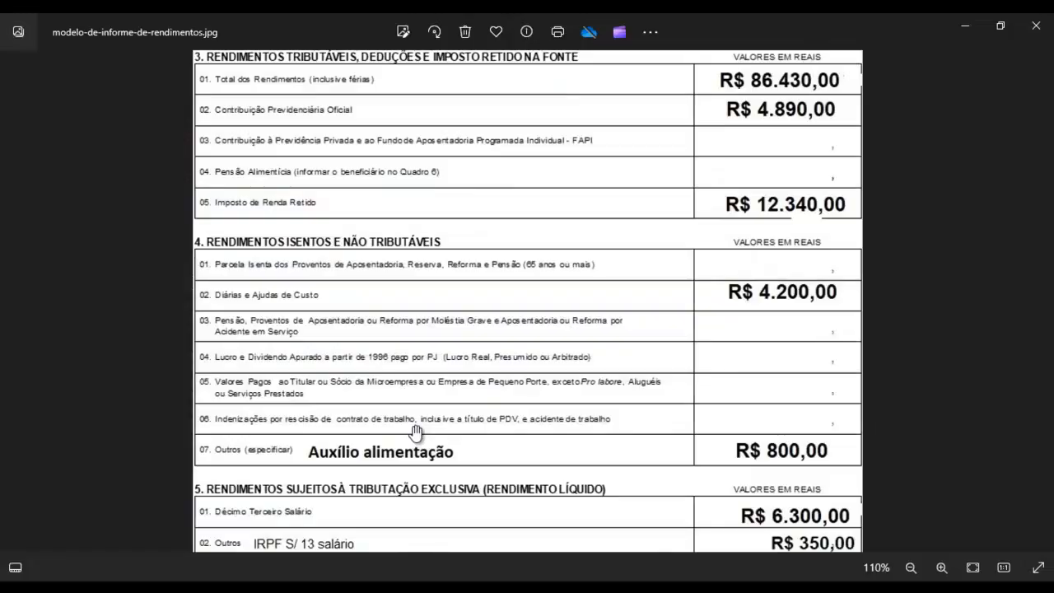
key(alt+Tab)
text(AUXÍ)
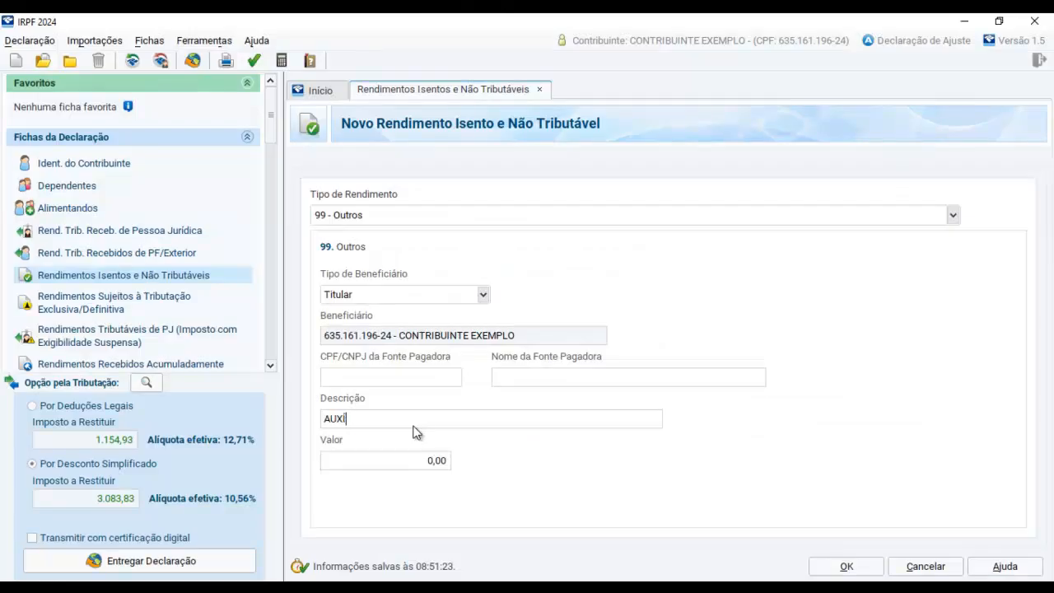
text(LIO ALIMENTAÇÃO)
key(Tab)
Set the meal allowance entry's value to 800,00 and save the entry
text(800)
key(Tab)
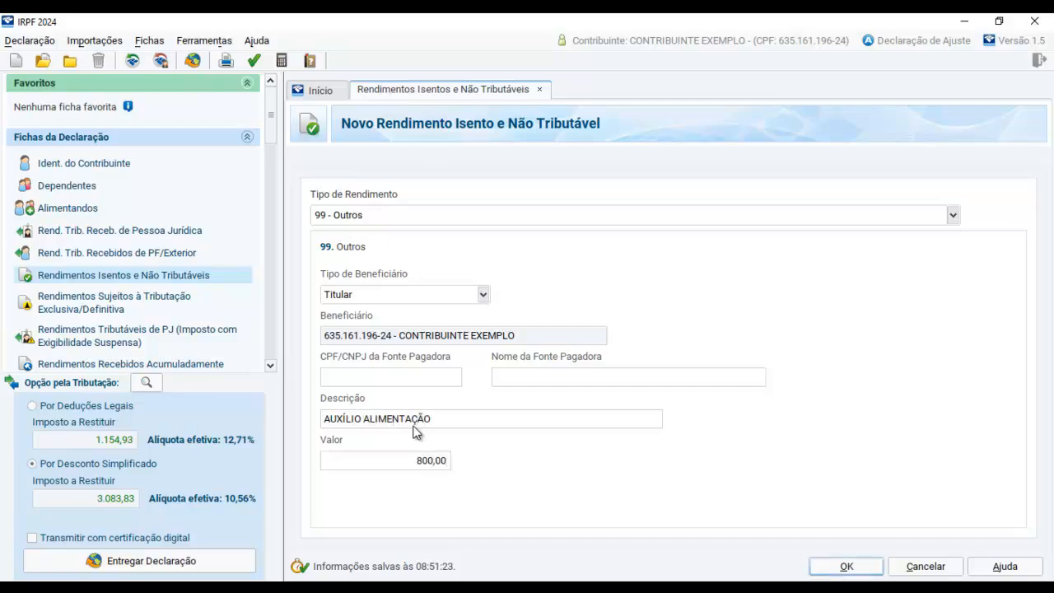
click(848, 567)
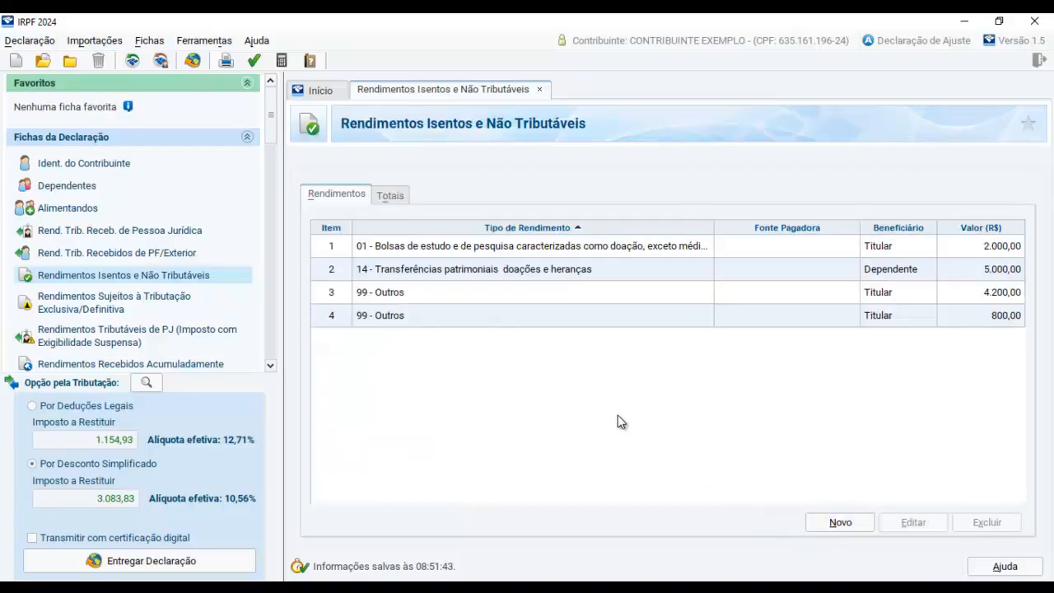
Compare the saved exempt income entries with section 4, Rendimentos Isentos e Não Tributáveis, of the income statement image
key(alt+Tab)
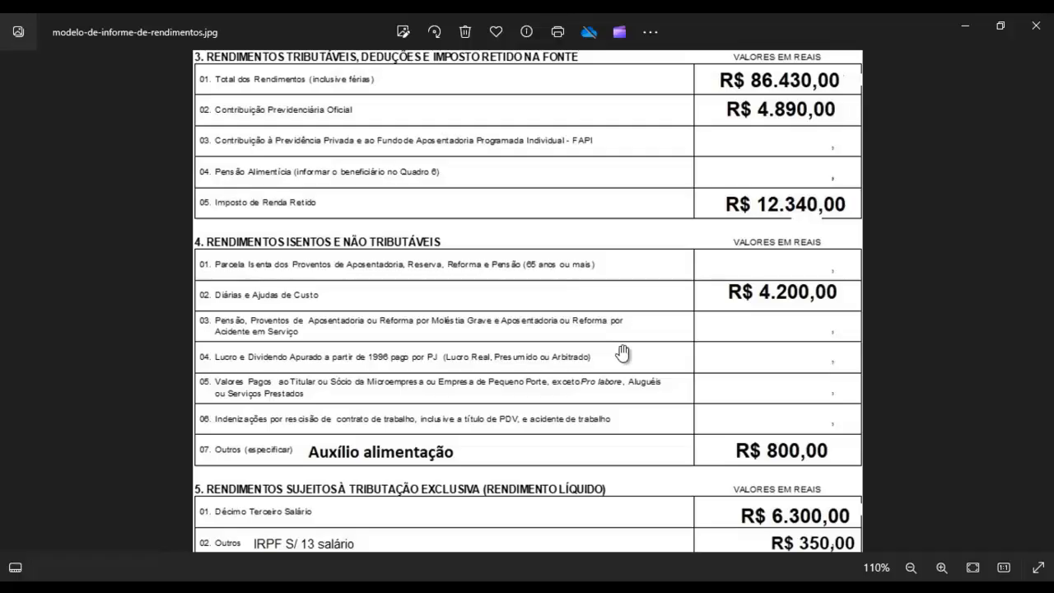
key(alt+Tab)
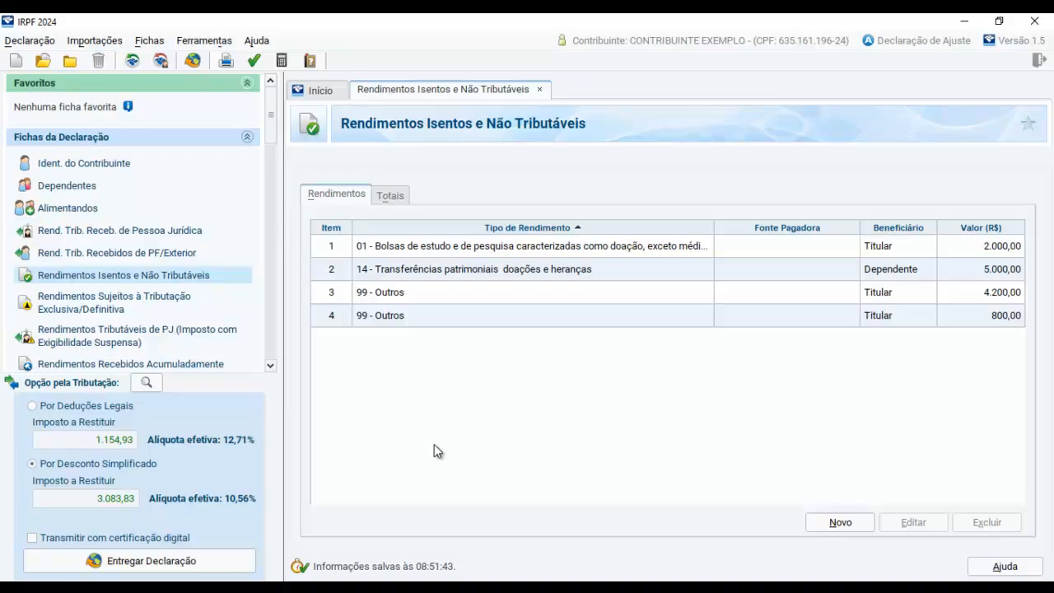
mouse_move(453, 573)
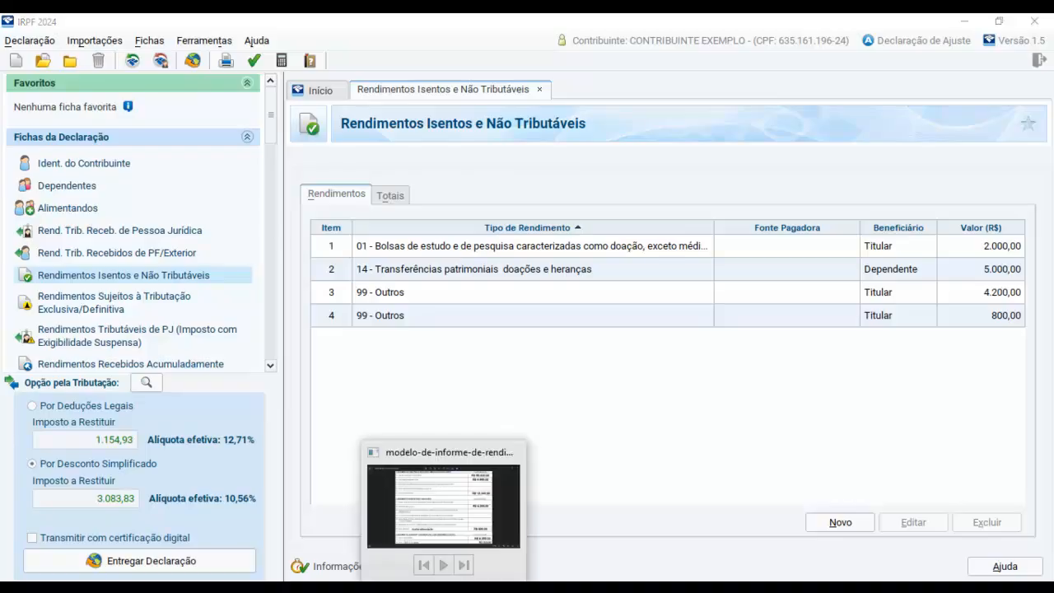
click(457, 449)
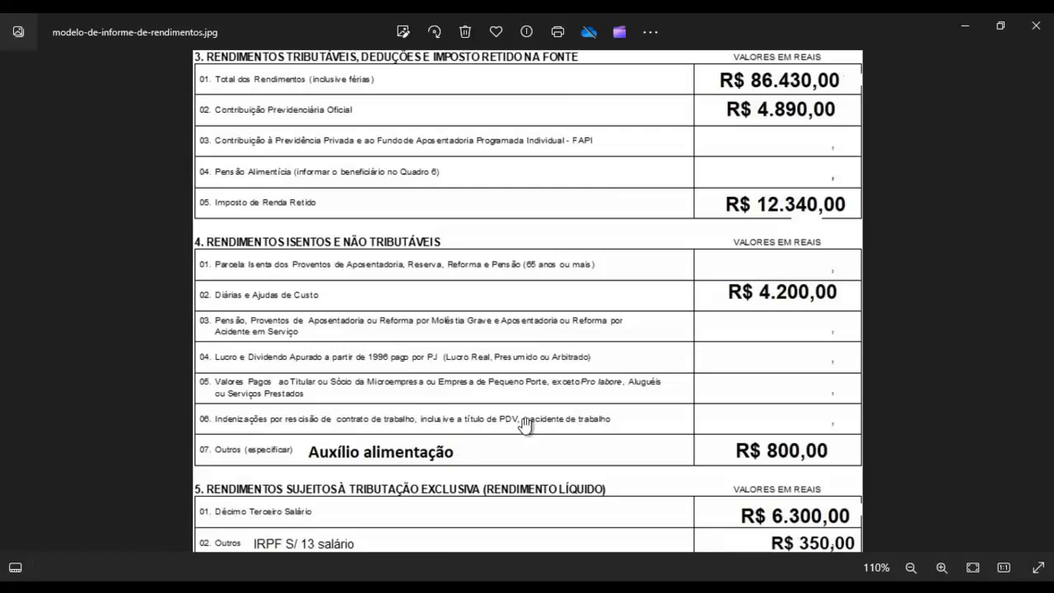
drag(528, 385, 529, 407)
key(alt+Tab)
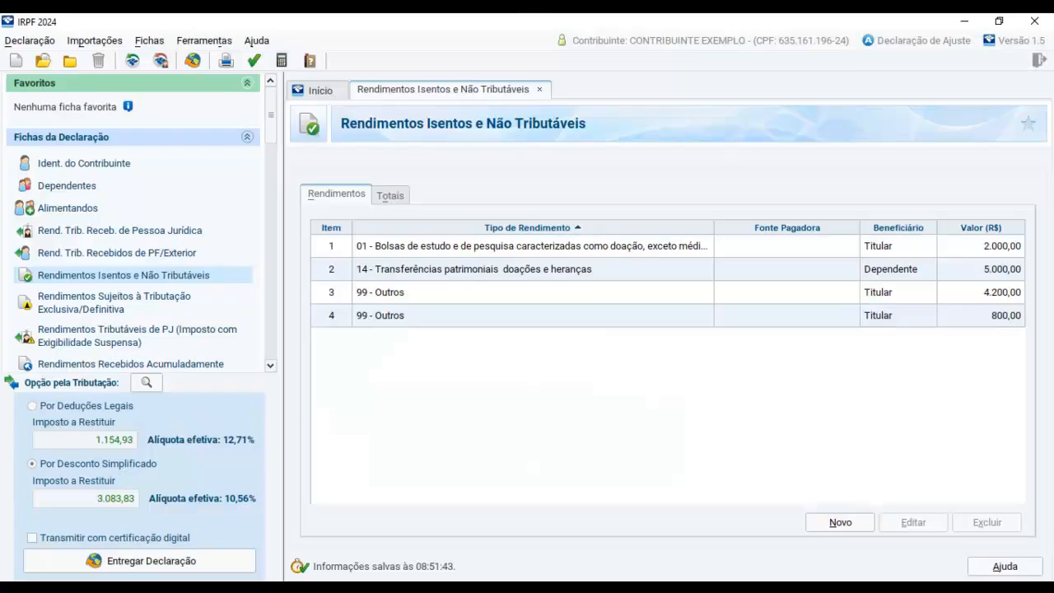
key(alt+Tab)
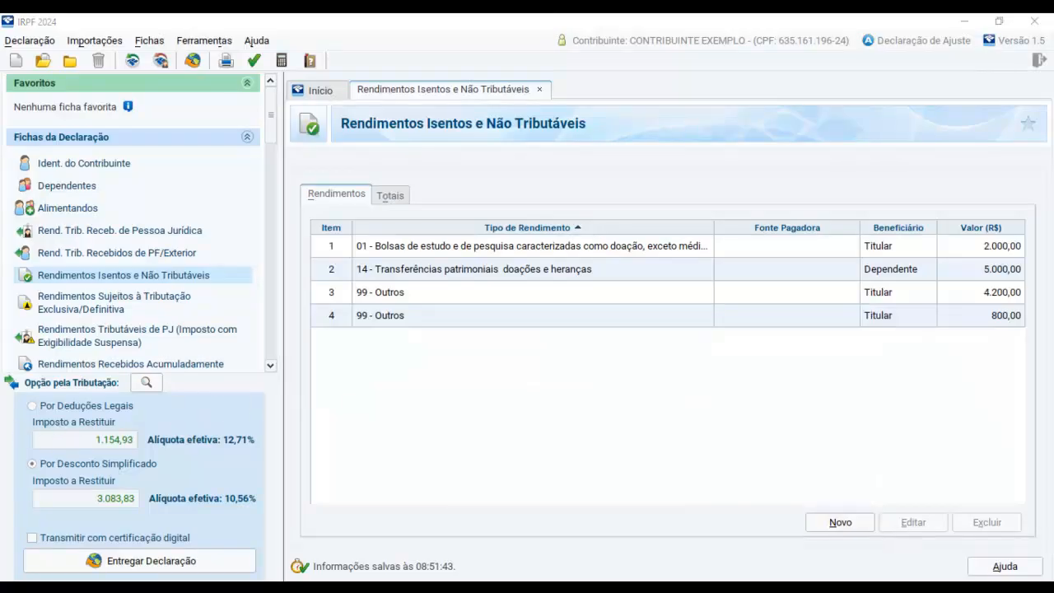